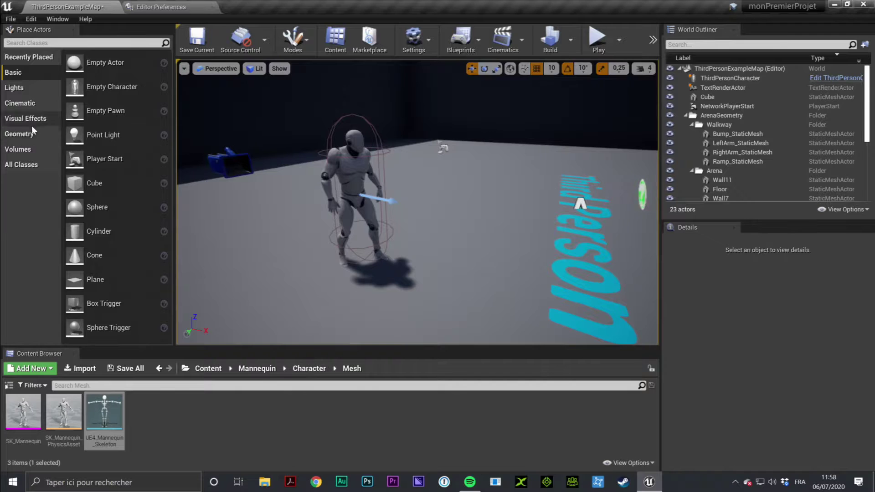
# - Place a 200-unit additive Box Brush from the Geometry category behind the character
pyautogui.click(18, 135)
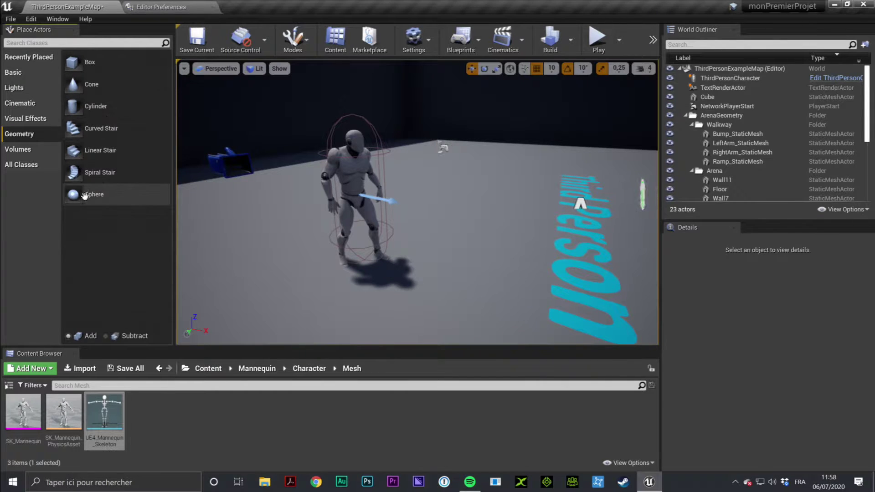
pyautogui.moveTo(631, 202); pyautogui.dragTo(455, 173, button='right')
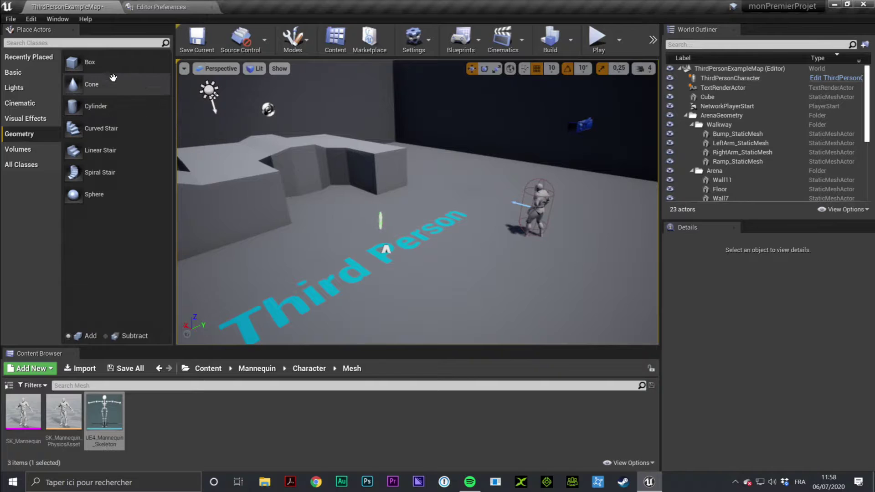
pyautogui.moveTo(80, 62); pyautogui.dragTo(464, 276)
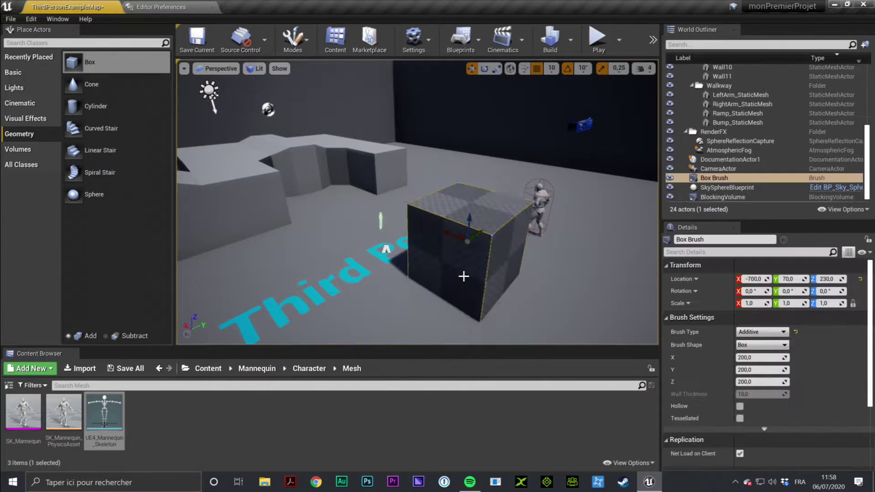
# - Frame the Box Brush and move it toward the walkway, undoing one overshooting drag
pyautogui.moveTo(498, 240); pyautogui.dragTo(486, 234, button='right')
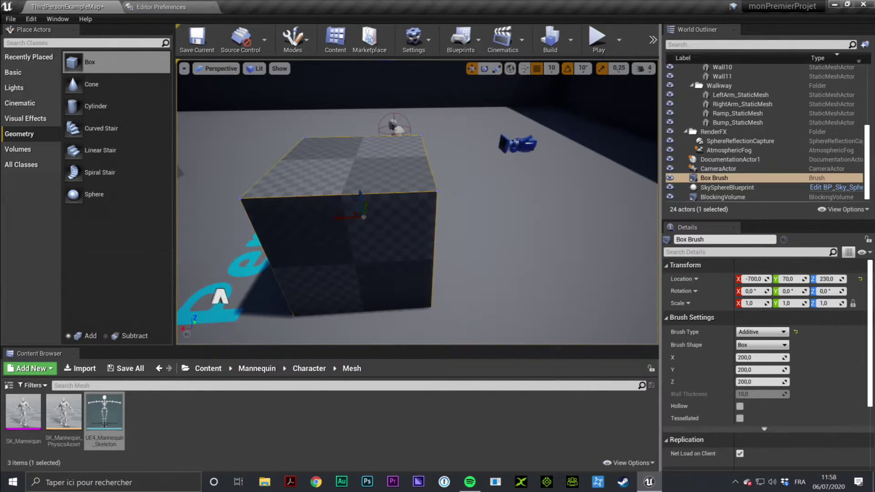
pyautogui.press('f')
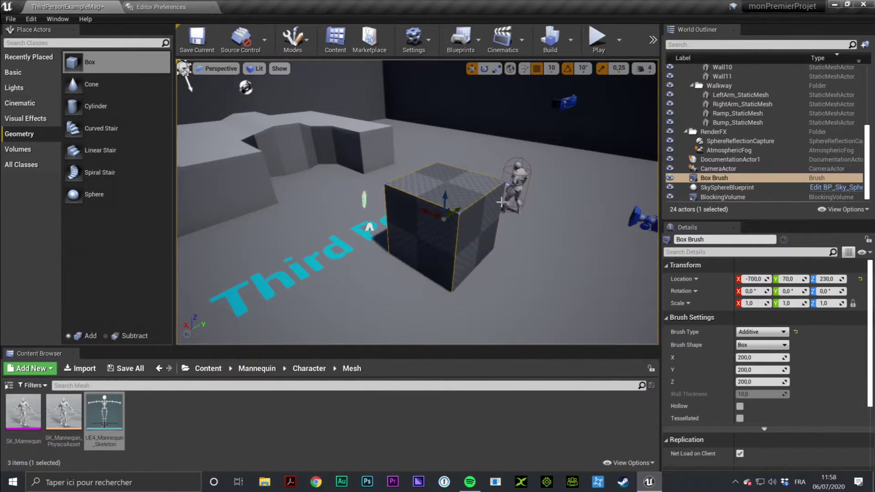
pyautogui.moveTo(501, 201)
pyautogui.keyDown('alt'); pyautogui.mouseDown()
pyautogui.moveTo(445, 206)
pyautogui.moveTo(629, 193)
pyautogui.moveTo(202, 88)
pyautogui.mouseUp(); pyautogui.keyUp('alt')
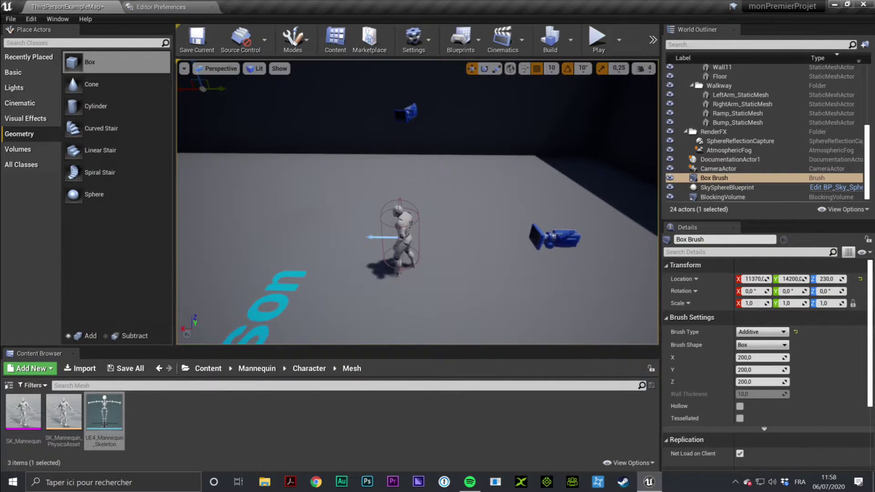
pyautogui.hotkey('ctrl', 'z')
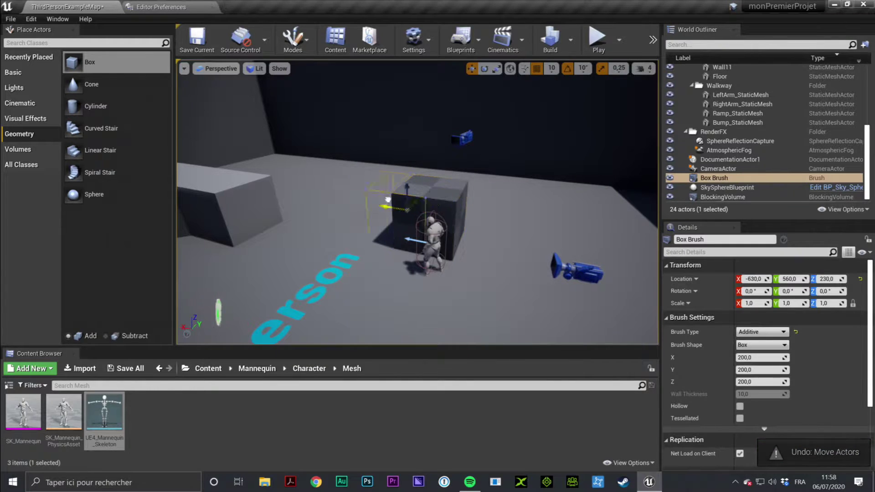
pyautogui.moveTo(387, 199); pyautogui.dragTo(319, 205)
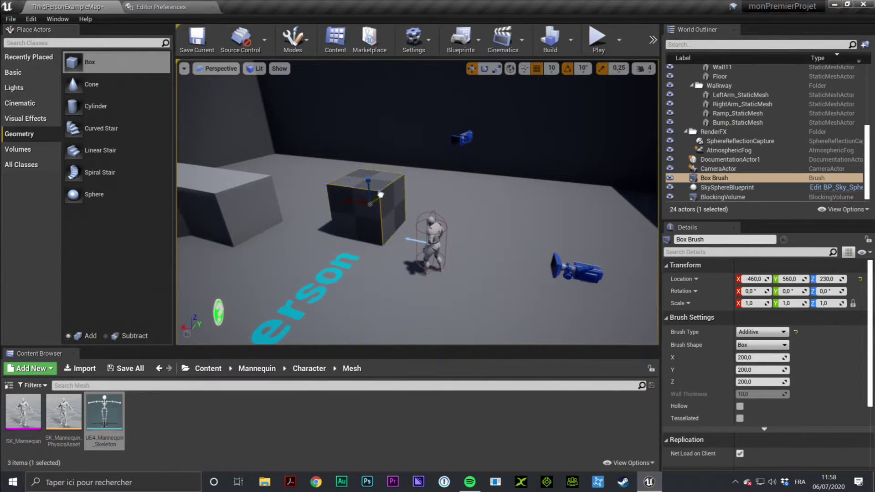
pyautogui.moveTo(380, 194); pyautogui.dragTo(349, 171)
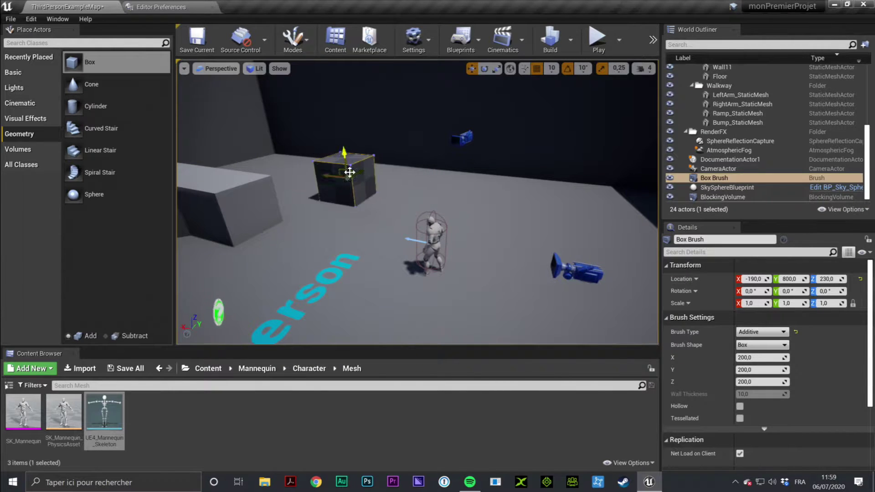
# - Refine the brush position with the move gizmo to location -10, 910, 230
pyautogui.press('f')
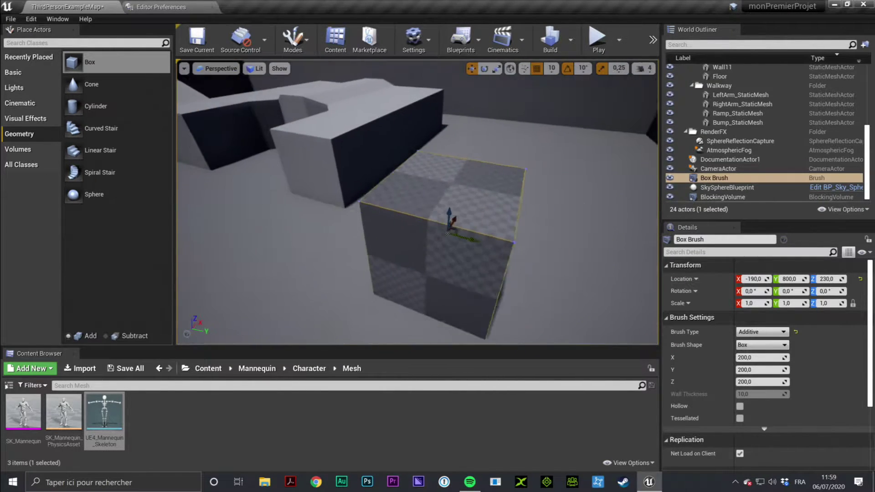
pyautogui.press('e')
pyautogui.press('r')
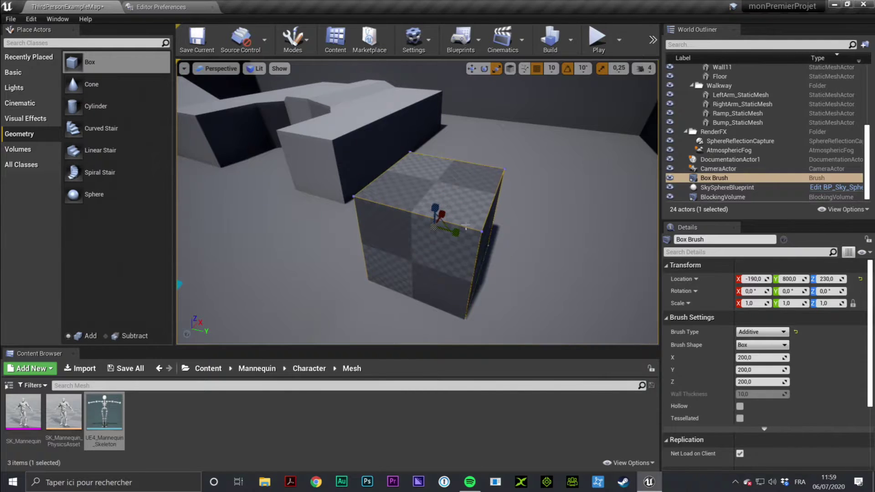
pyautogui.press('w')
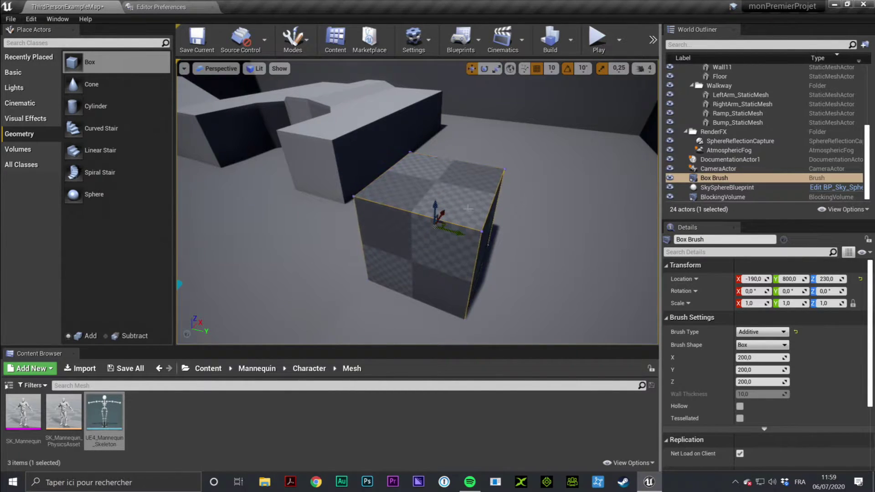
pyautogui.moveTo(438, 212); pyautogui.dragTo(521, 201)
pyautogui.moveTo(522, 201); pyautogui.dragTo(535, 203, button='right')
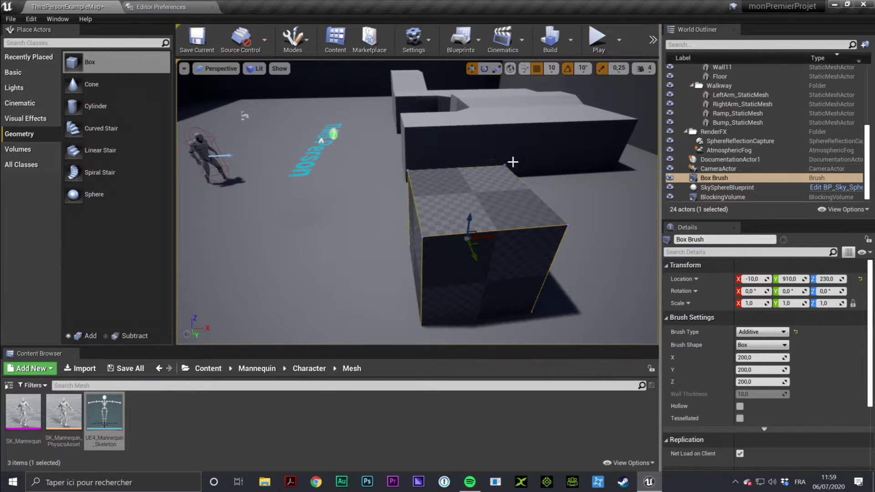
# - Select the Box Brush and show the editor modes list (Landscape, Foliage, Brush Editing, Mesh Paint)
pyautogui.click(446, 199)
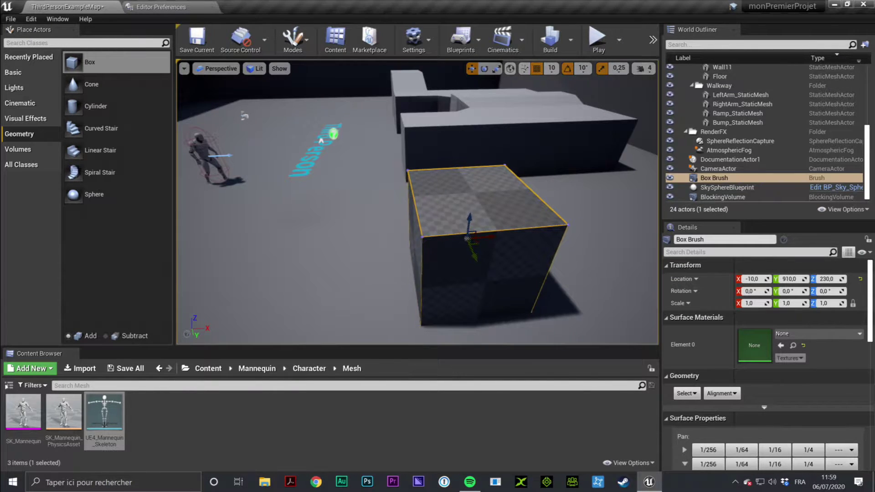
pyautogui.click(297, 47)
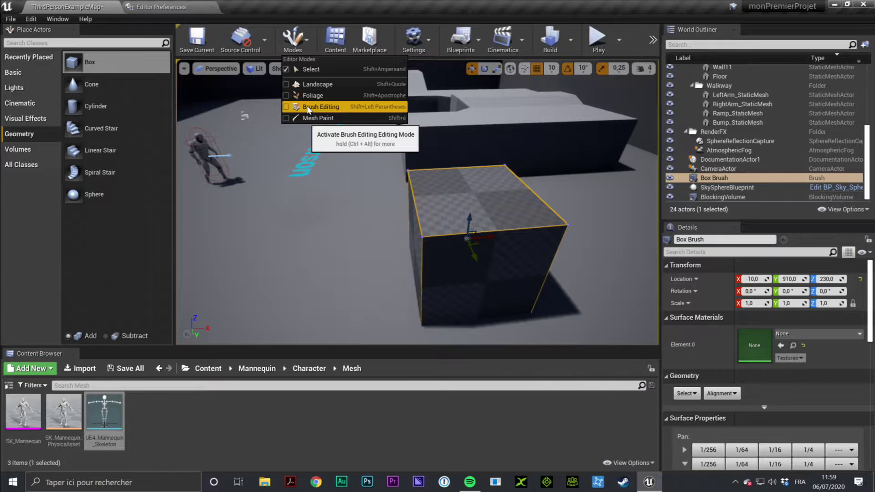
# - Switch to Brush Editing mode and select the Box Brush's geometry
pyautogui.click(276, 195)
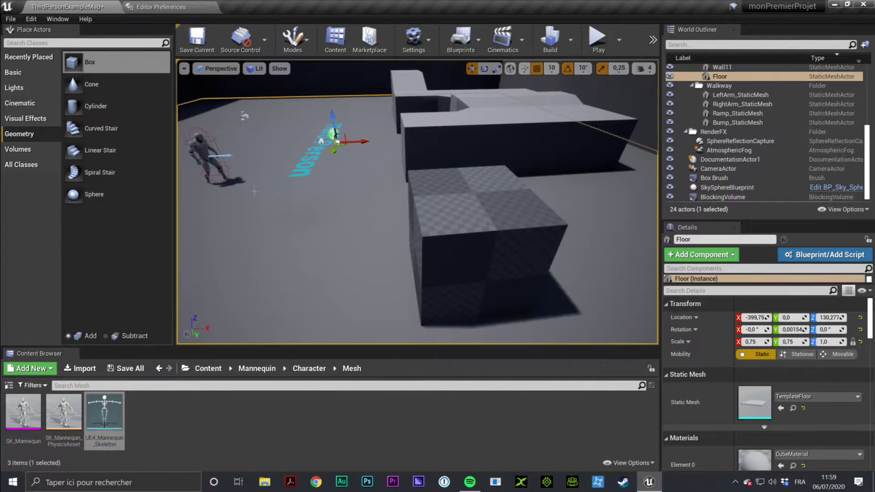
pyautogui.hotkey('shift', '5')
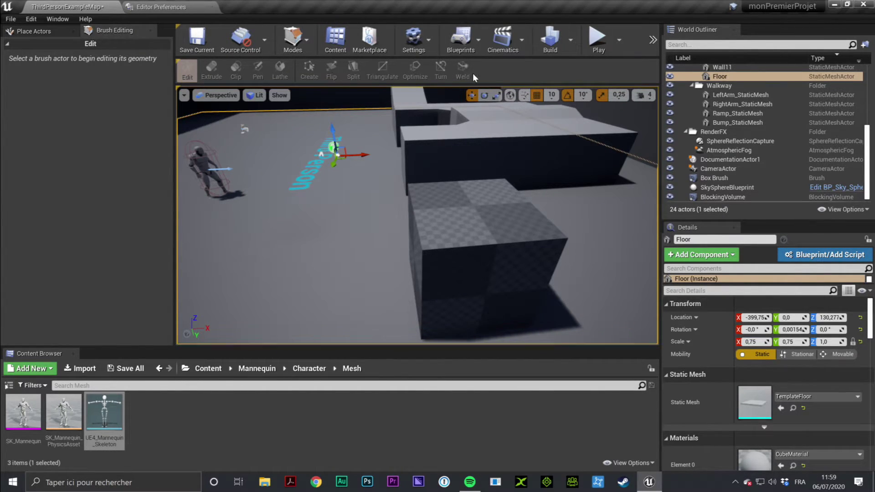
pyautogui.click(458, 225)
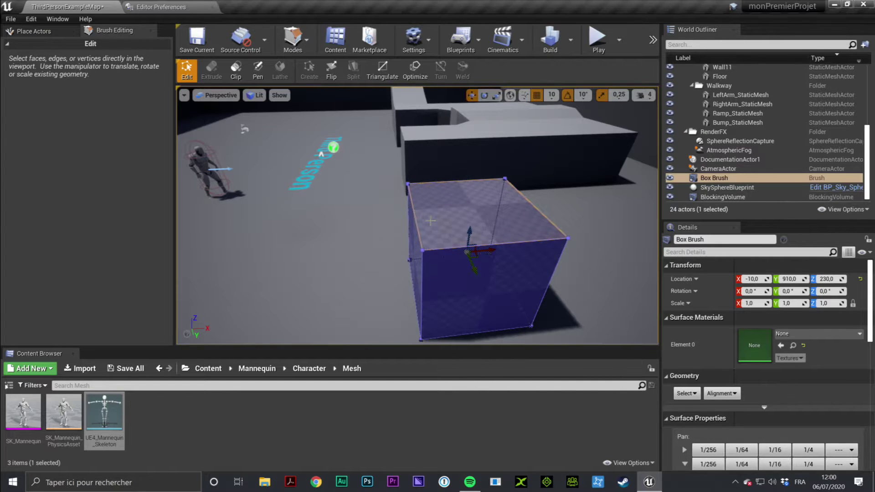
# - Select the box's top face and raise it along Z into a tall pillar
pyautogui.keyDown('alt'); pyautogui.moveTo(430, 221); pyautogui.dragTo(430, 221); pyautogui.keyUp('alt')
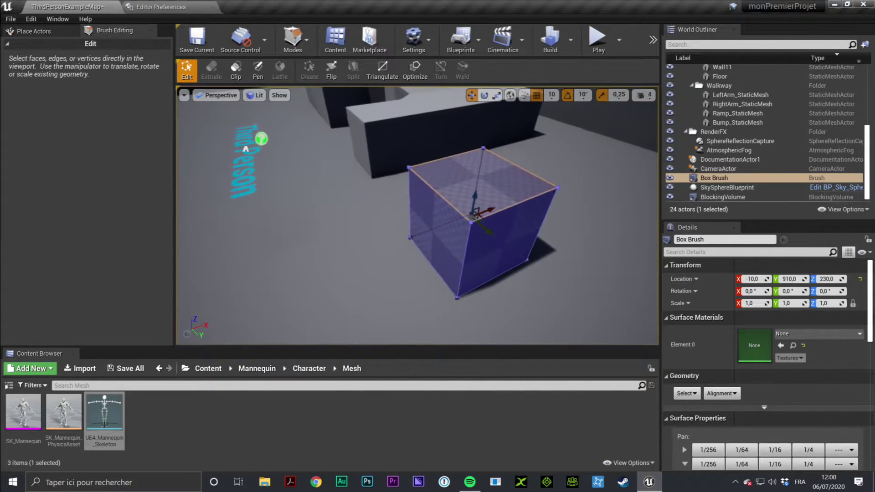
pyautogui.click(446, 223)
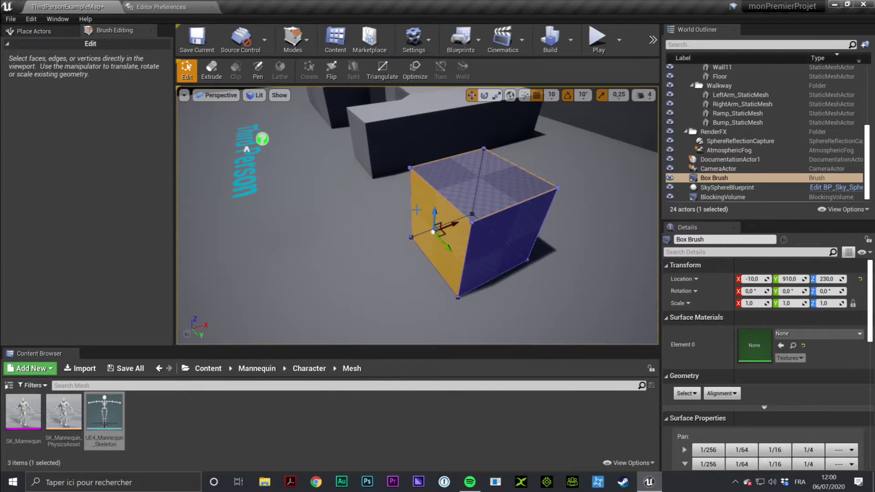
pyautogui.click(461, 170)
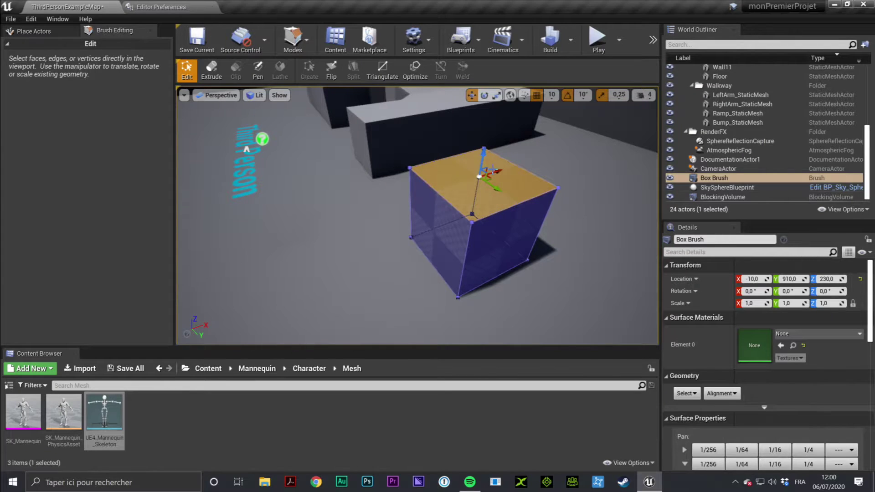
pyautogui.moveTo(522, 236); pyautogui.dragTo(456, 192, button='right')
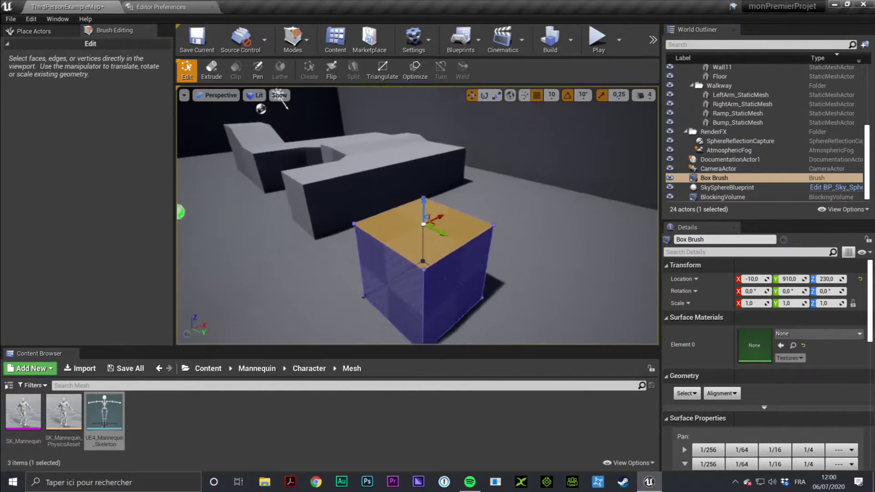
pyautogui.press('d')
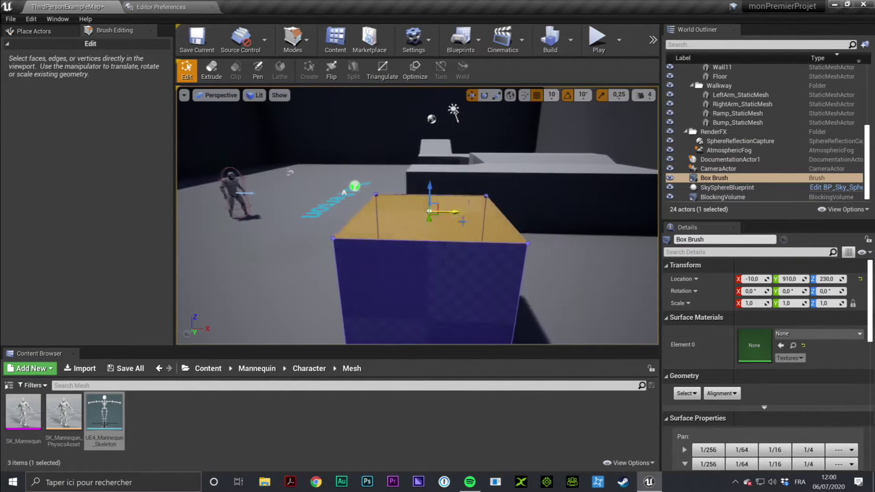
pyautogui.moveTo(428, 187); pyautogui.dragTo(464, 218)
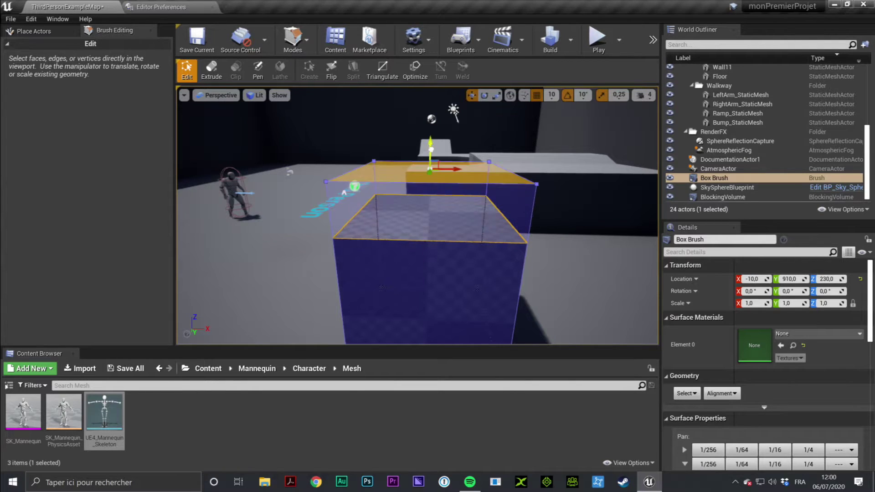
pyautogui.press('f')
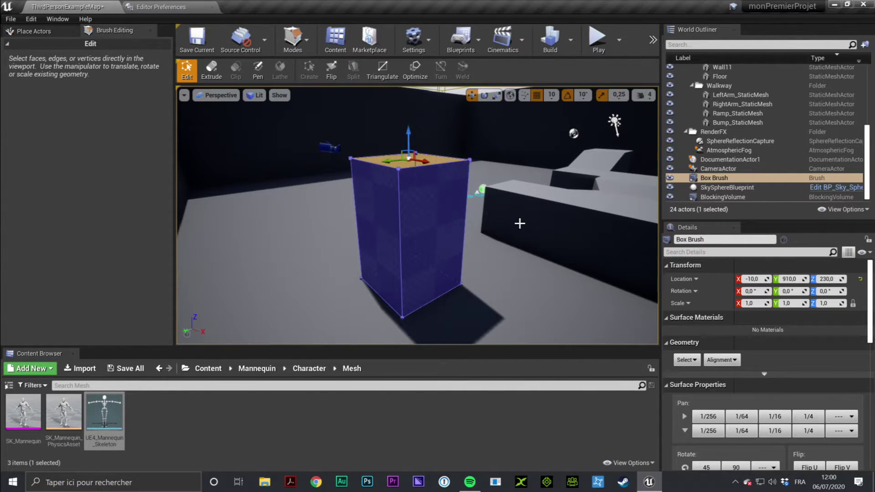
# - Pull a side face of the Box Brush outward to widen the column
pyautogui.moveTo(536, 227); pyautogui.dragTo(536, 228, button='right')
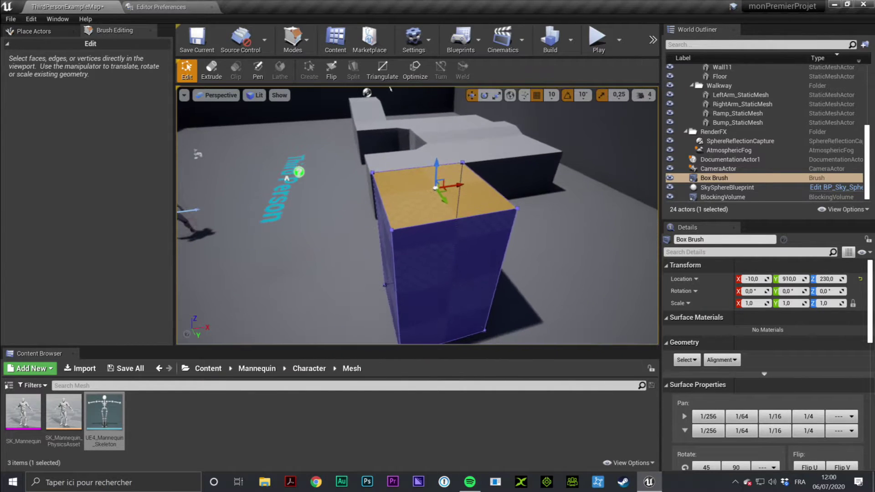
pyautogui.moveTo(536, 227); pyautogui.dragTo(536, 227, button='right')
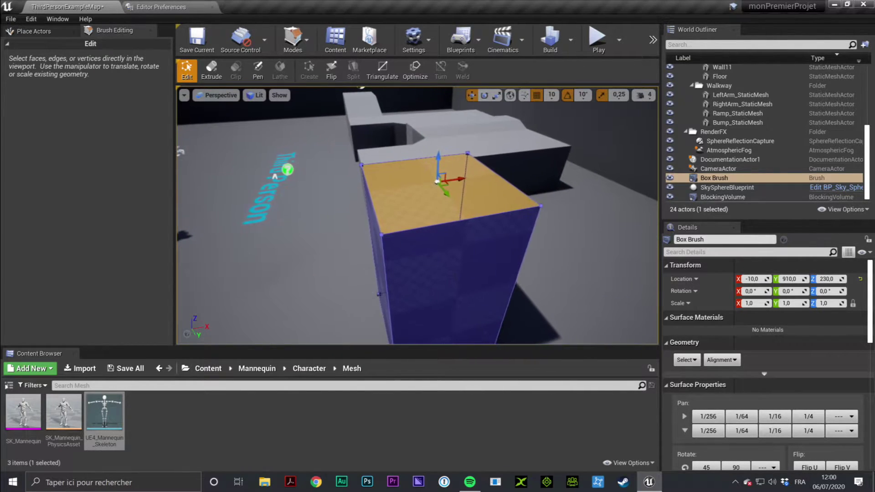
pyautogui.click(452, 252)
pyautogui.moveTo(453, 252); pyautogui.dragTo(464, 232, button='right')
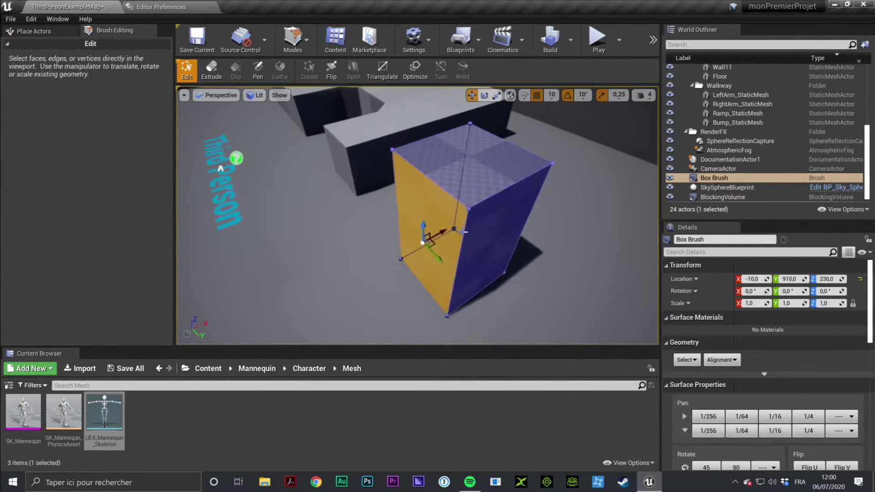
pyautogui.moveTo(437, 234)
pyautogui.mouseDown()
pyautogui.moveTo(342, 268)
pyautogui.moveTo(453, 221)
pyautogui.moveTo(373, 237)
pyautogui.mouseUp()
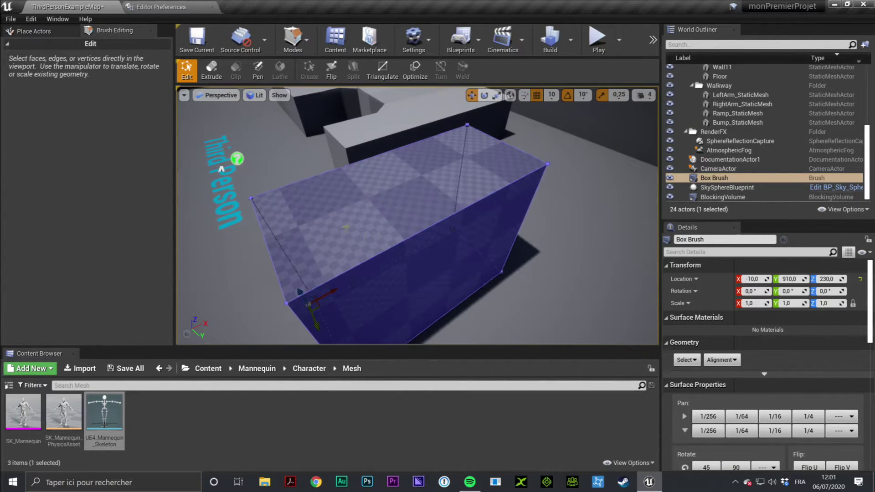
# - Select a corner vertex of the brush, with the start area back in view
pyautogui.click(365, 274)
pyautogui.moveTo(364, 273); pyautogui.dragTo(436, 339, button='right')
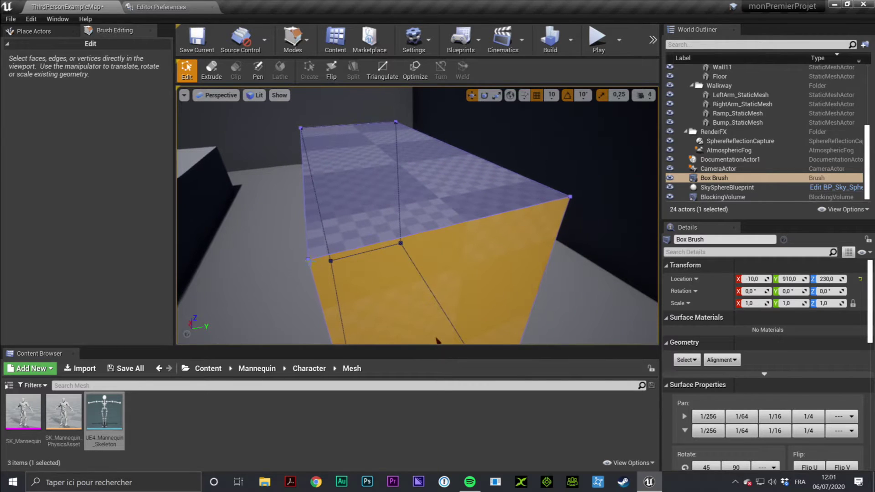
pyautogui.click(306, 258)
pyautogui.moveTo(398, 209); pyautogui.dragTo(339, 162, button='right')
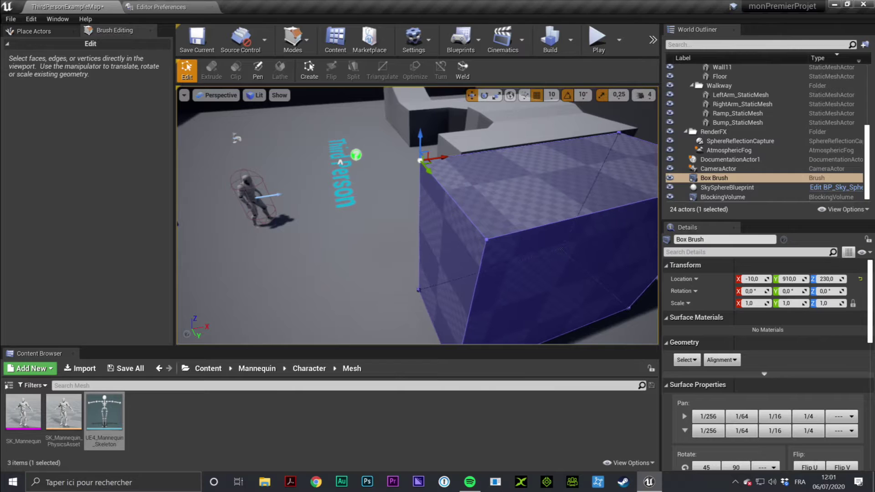
# - Drag the selected corner vertex outward, then up-left, skewing the brush into a slanted wedge
pyautogui.moveTo(458, 191); pyautogui.dragTo(417, 205, button='right')
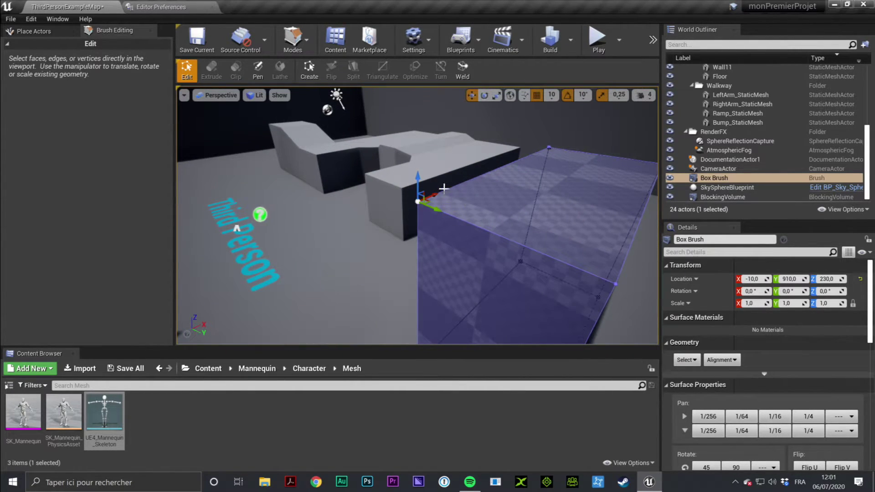
pyautogui.moveTo(415, 200); pyautogui.dragTo(294, 251)
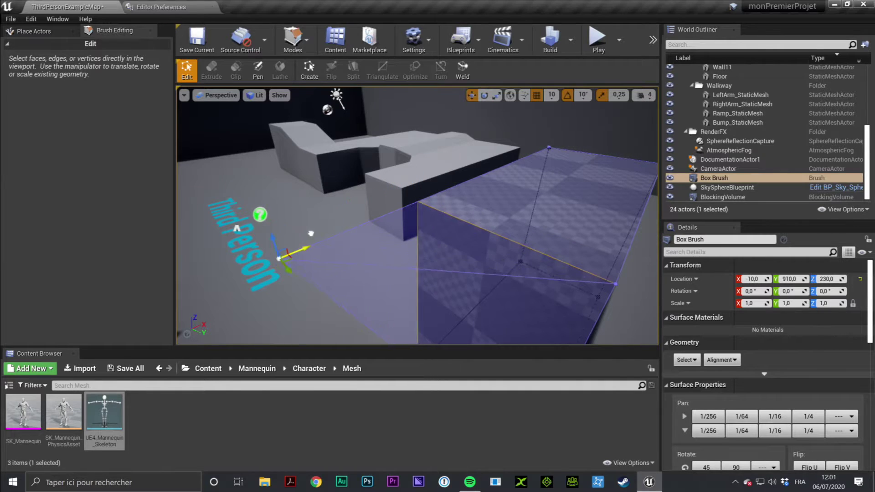
pyautogui.moveTo(512, 231); pyautogui.dragTo(474, 227, button='right')
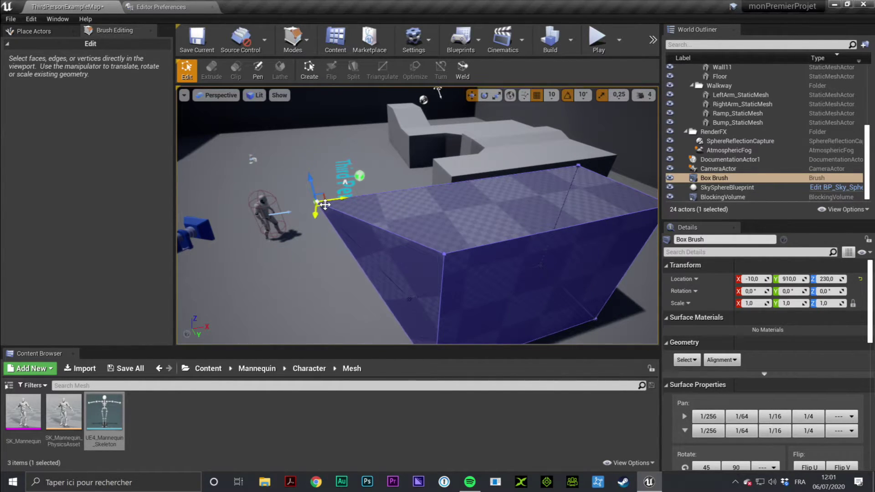
pyautogui.moveTo(321, 204); pyautogui.dragTo(297, 193)
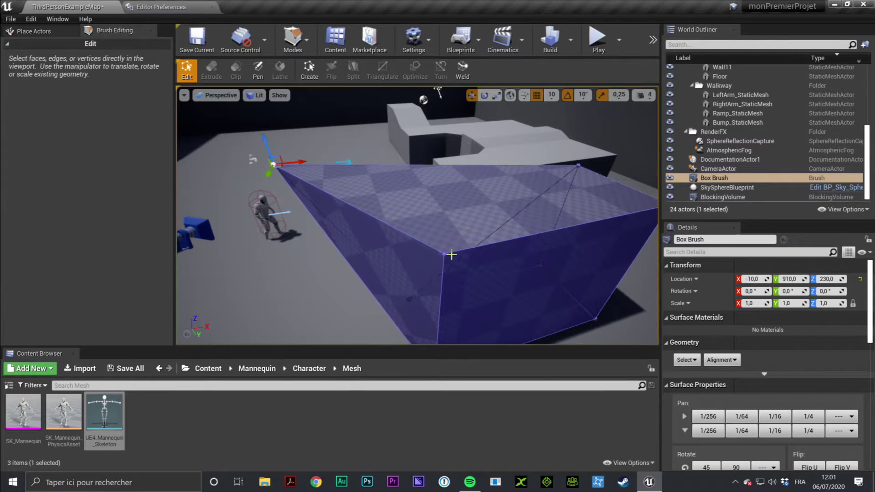
pyautogui.moveTo(474, 244)
pyautogui.mouseDown(button='right')
pyautogui.moveTo(445, 217)
pyautogui.moveTo(410, 214)
pyautogui.moveTo(409, 206)
pyautogui.mouseUp(button='right')
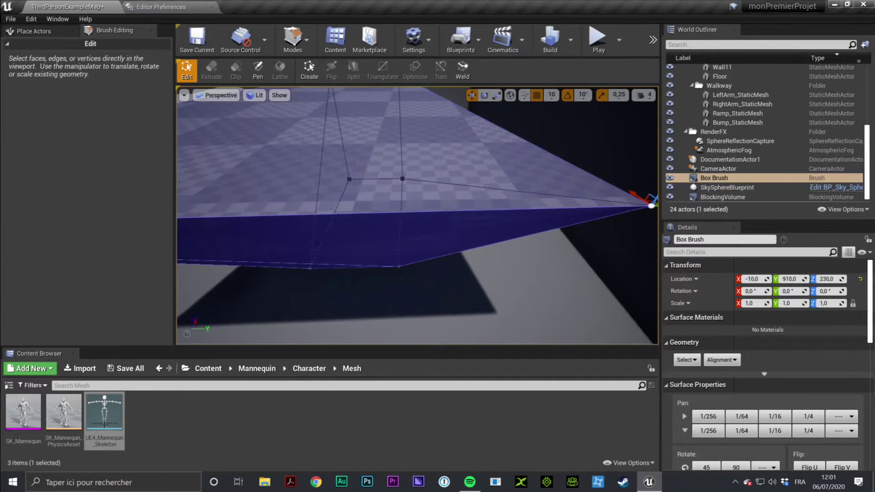
# - Undo both vertex moves, restoring the Box Brush to a rectangular block
pyautogui.hotkey('ctrl', 'z')
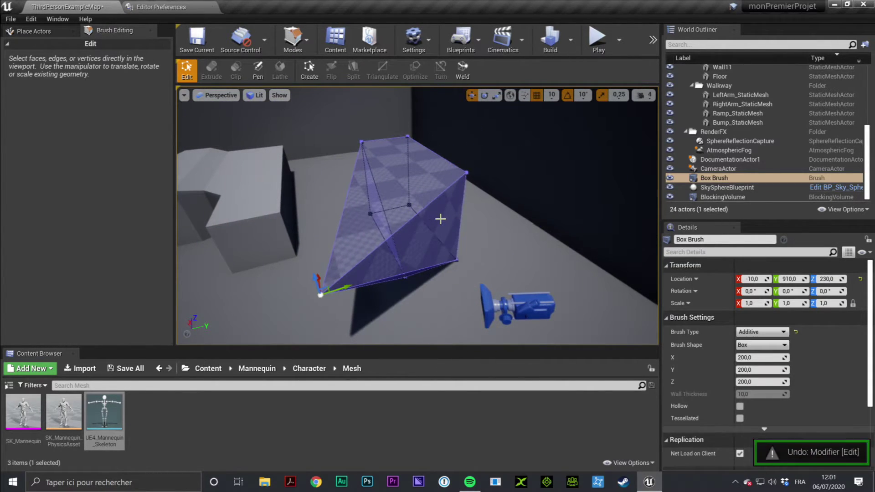
pyautogui.hotkey('ctrl', 'z')
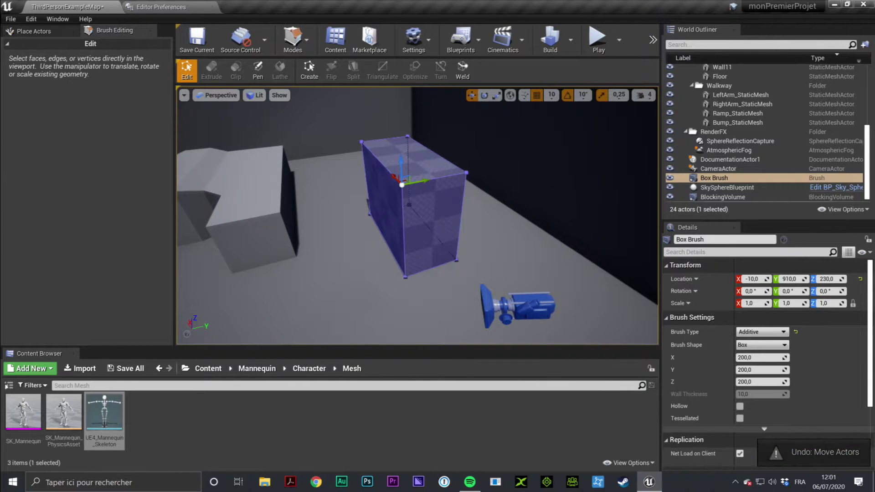
pyautogui.moveTo(533, 150); pyautogui.dragTo(533, 151, button='right')
pyautogui.scroll(-1, 528, 173)
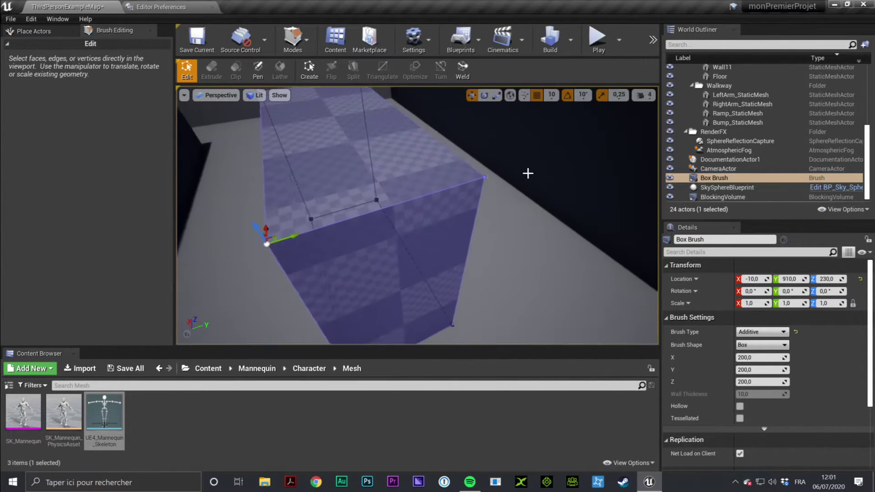
pyautogui.scroll(1, 527, 173)
# - Select the box's top face, then its near top corner vertex
pyautogui.click(431, 196)
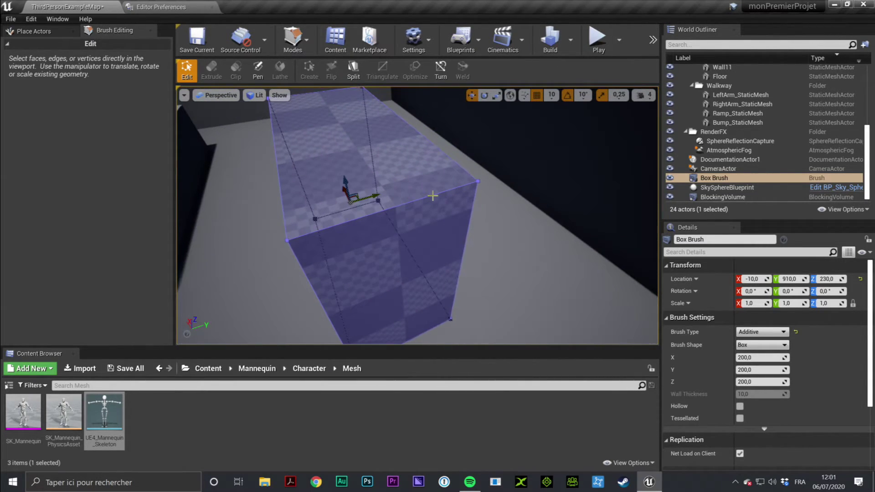
pyautogui.click(432, 195)
pyautogui.click(429, 196)
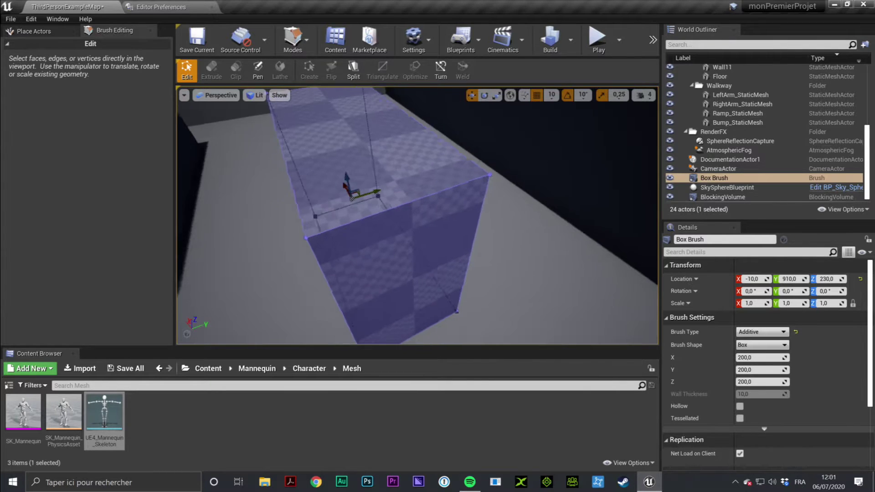
pyautogui.moveTo(425, 197); pyautogui.dragTo(373, 207, button='right')
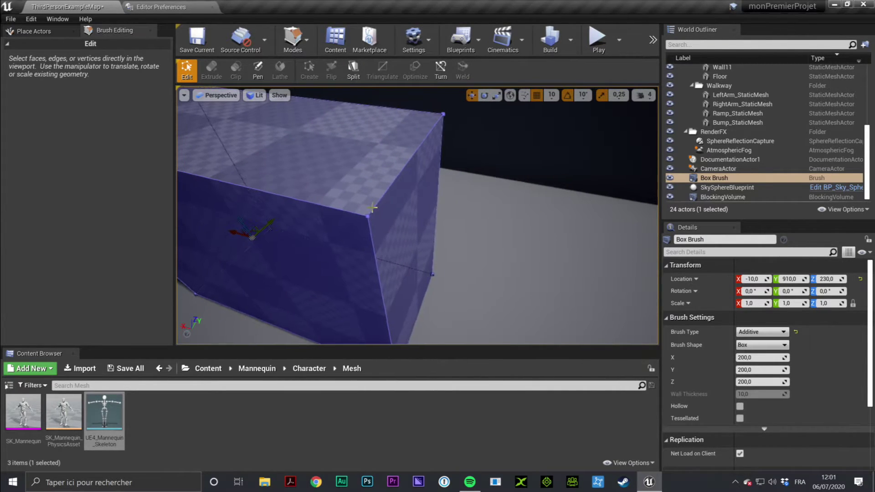
pyautogui.click(372, 205)
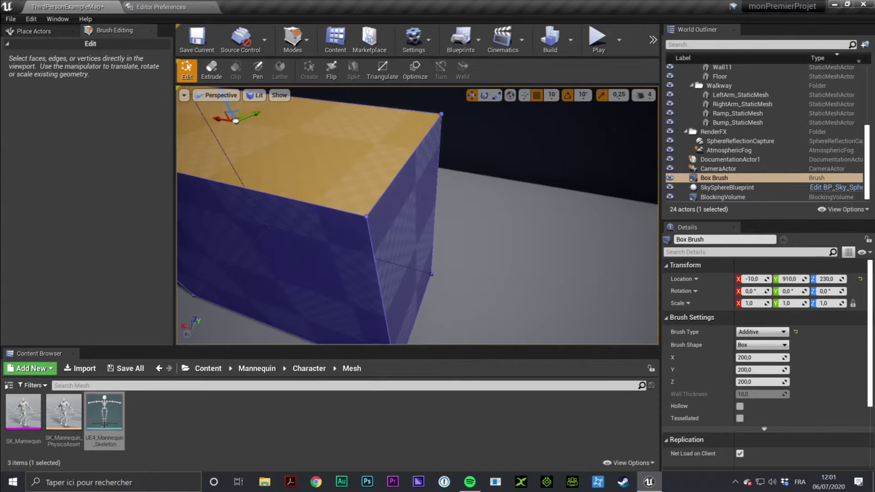
pyautogui.click(373, 205)
pyautogui.click(372, 205)
pyautogui.click(373, 206)
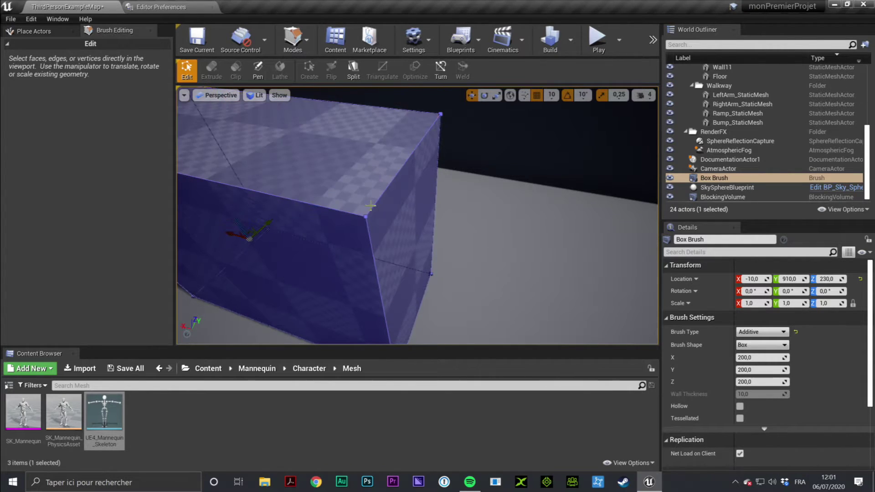
pyautogui.click(372, 207)
pyautogui.click(365, 216)
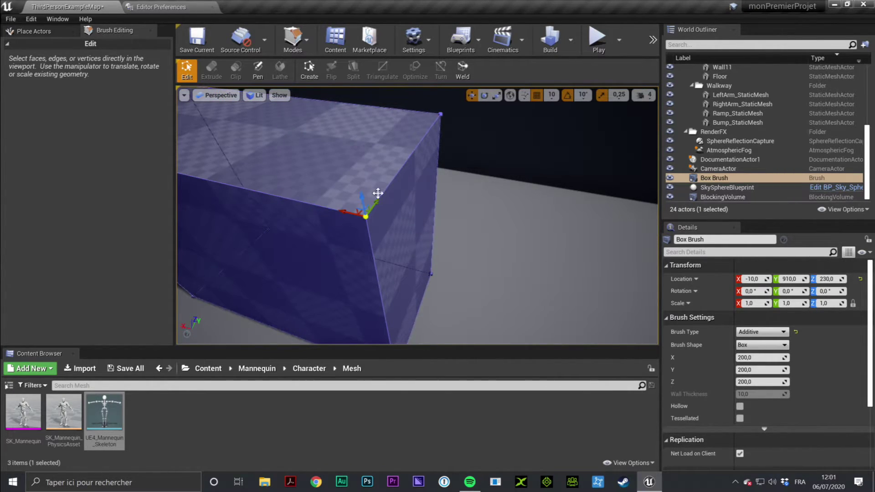
# - Move two top corner vertices outward, skewing the brush into a tall tapering wedge
pyautogui.keyDown('ctrl'); pyautogui.click(441, 114); pyautogui.keyUp('ctrl')
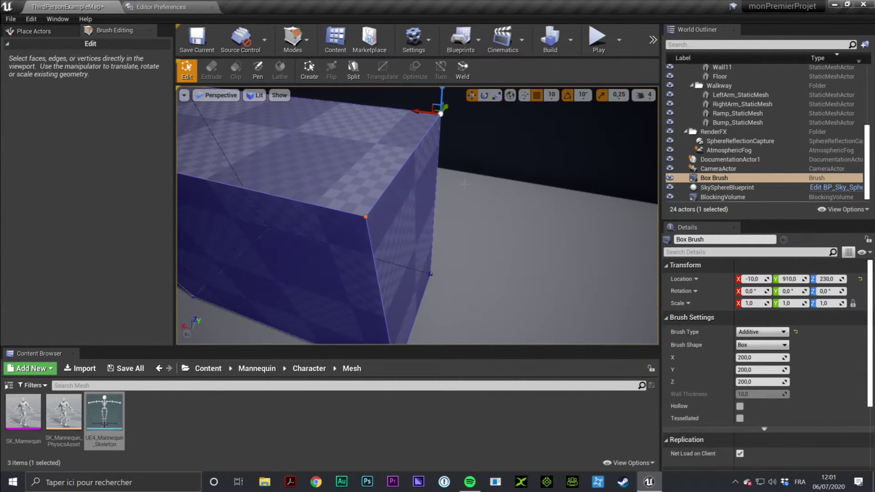
pyautogui.scroll(-3, 463, 190)
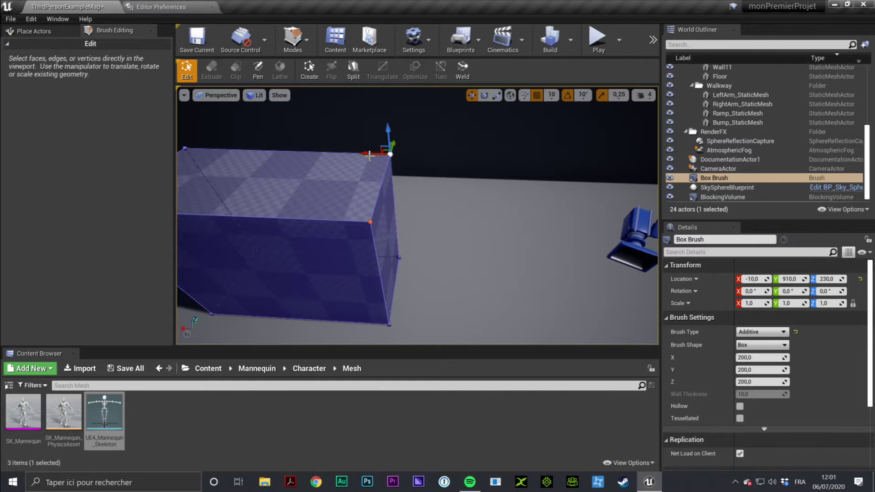
pyautogui.moveTo(463, 190)
pyautogui.mouseDown(button='right')
pyautogui.moveTo(403, 141)
pyautogui.moveTo(447, 197)
pyautogui.mouseUp(button='right')
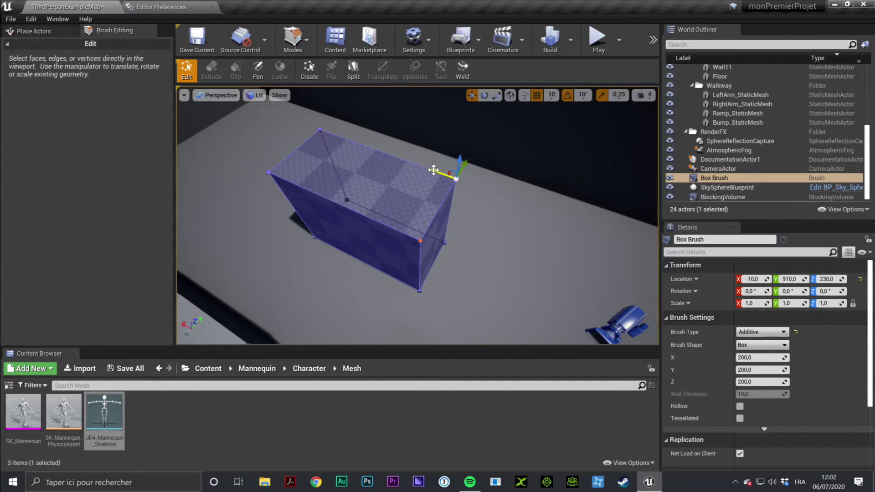
pyautogui.moveTo(433, 170)
pyautogui.mouseDown()
pyautogui.moveTo(560, 183)
pyautogui.moveTo(557, 163)
pyautogui.mouseUp()
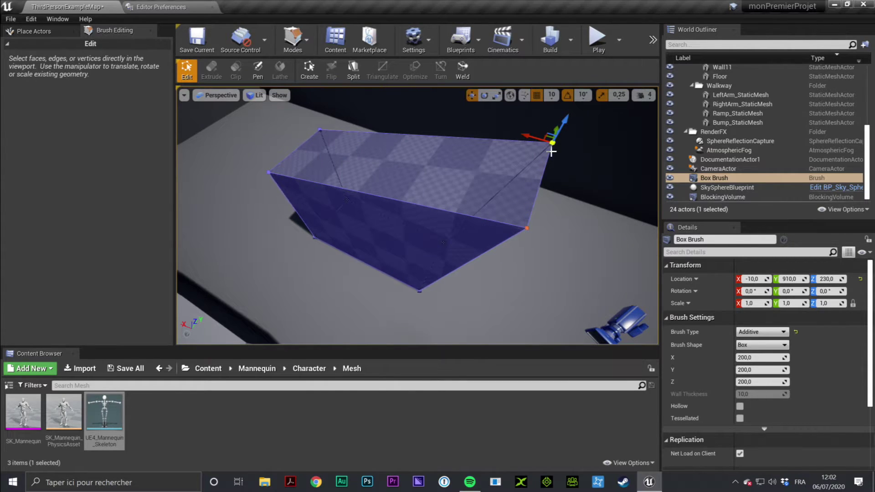
pyautogui.moveTo(566, 243)
pyautogui.mouseDown(button='right')
pyautogui.moveTo(357, 240)
pyautogui.moveTo(378, 246)
pyautogui.moveTo(402, 175)
pyautogui.moveTo(436, 164)
pyautogui.mouseUp(button='right')
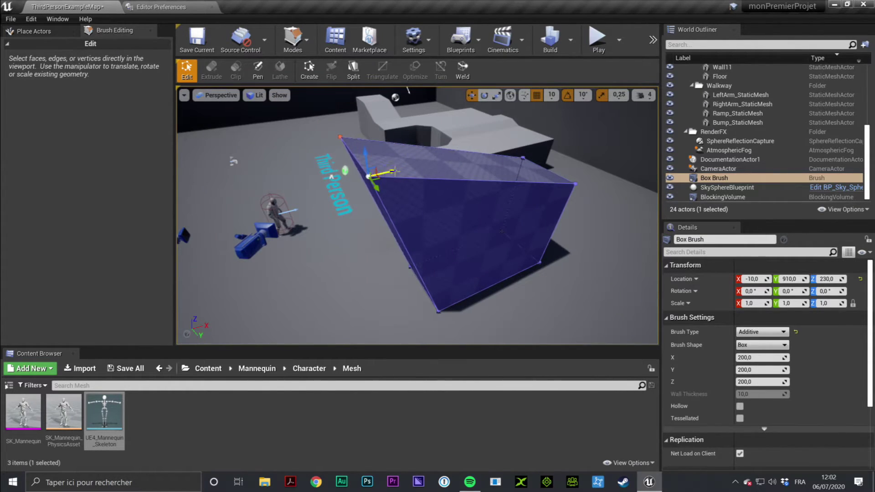
pyautogui.moveTo(393, 171); pyautogui.dragTo(503, 203)
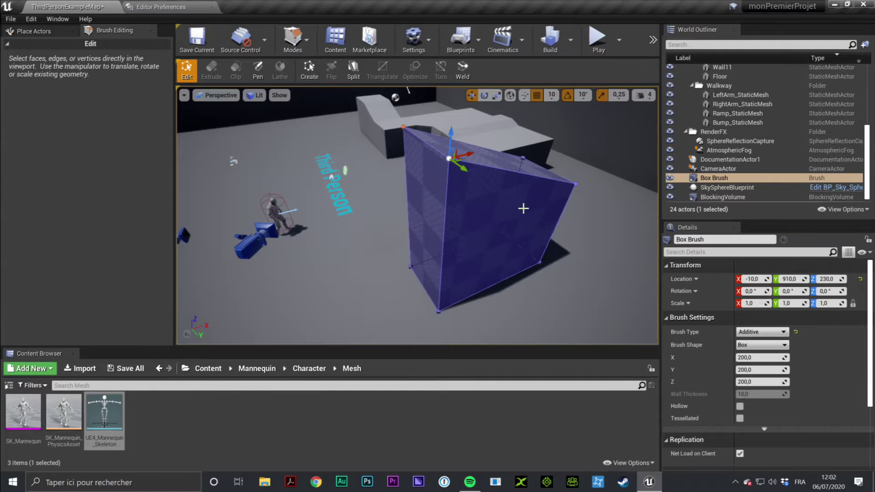
pyautogui.scroll(3, 523, 208)
pyautogui.scroll(2, 523, 208)
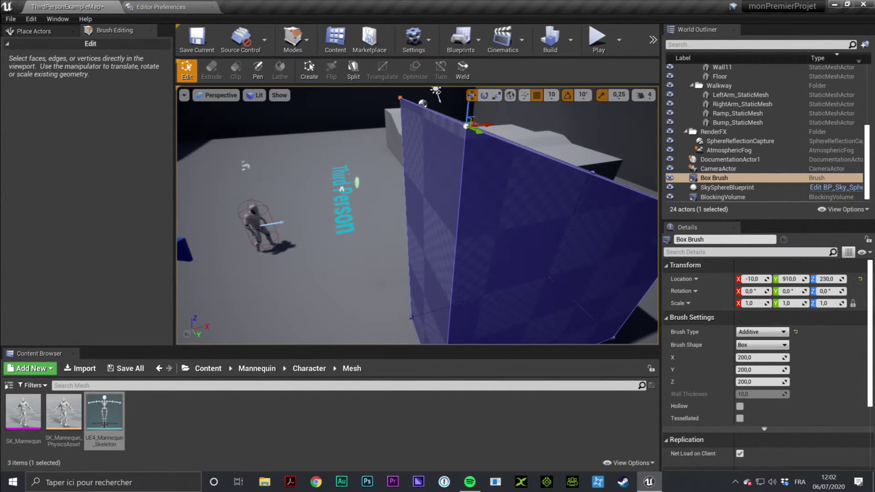
pyautogui.moveTo(417, 214); pyautogui.dragTo(456, 214, button='right')
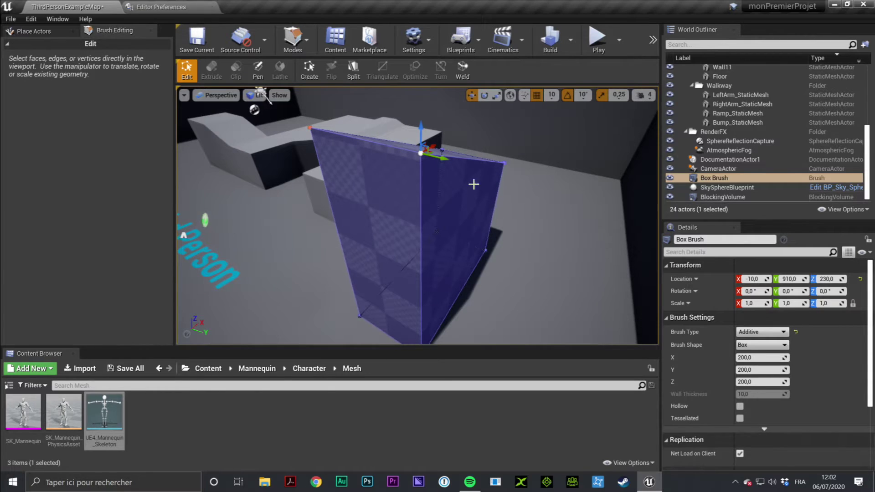
# - Push the brush's right side face outward along Y to thicken it
pyautogui.click(453, 209)
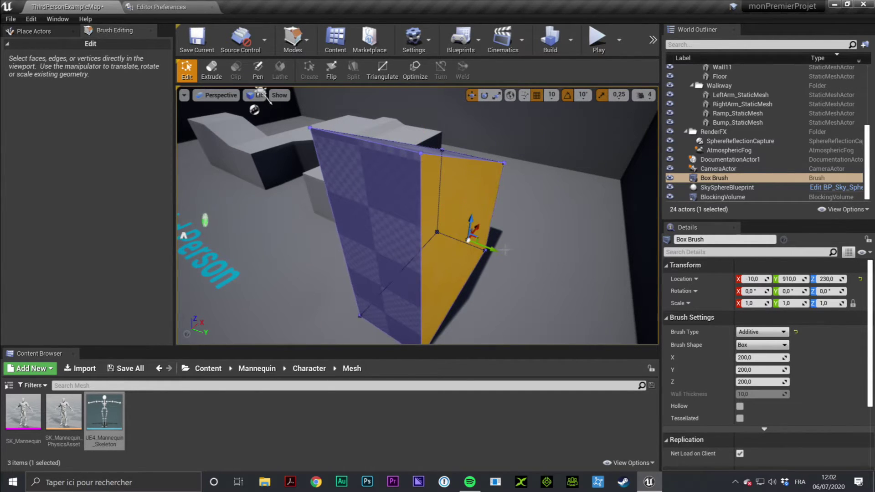
pyautogui.moveTo(492, 249); pyautogui.dragTo(552, 283)
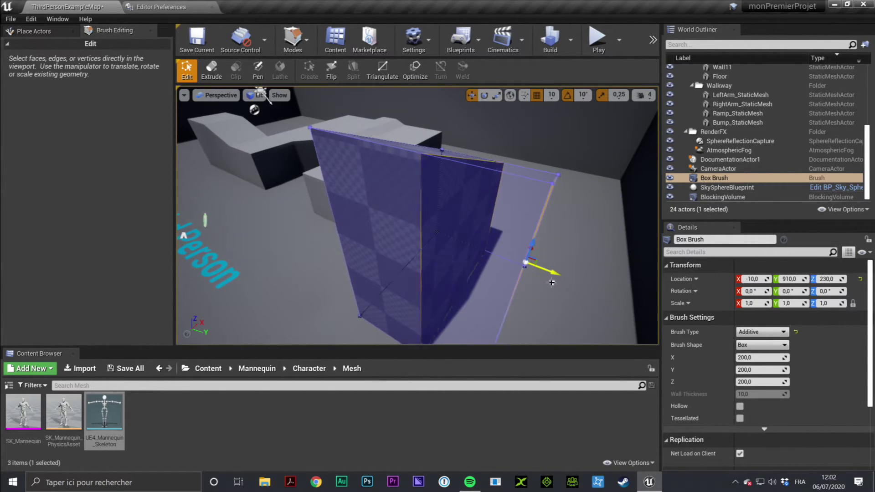
pyautogui.moveTo(551, 283); pyautogui.dragTo(522, 229, button='right')
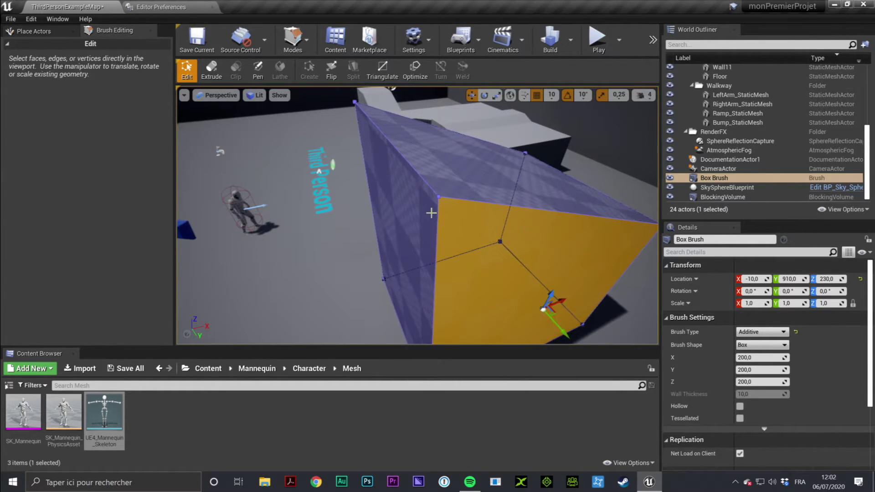
pyautogui.moveTo(431, 213); pyautogui.dragTo(475, 145, button='right')
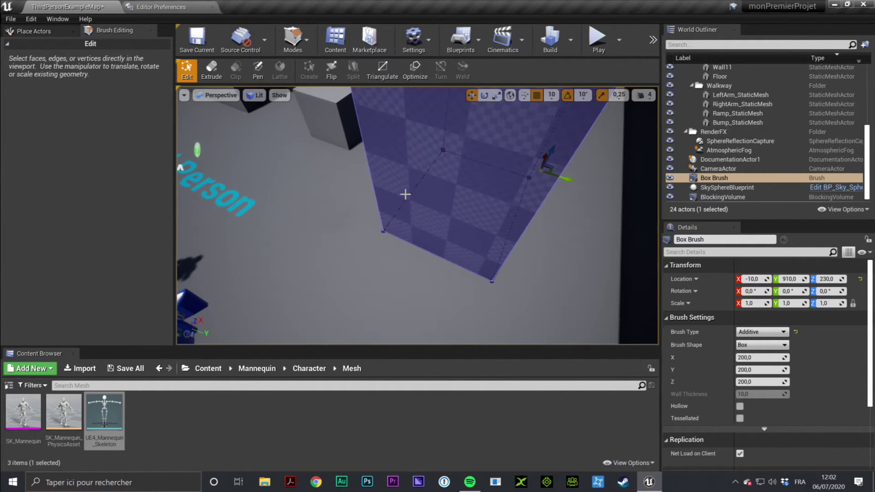
pyautogui.moveTo(405, 195); pyautogui.dragTo(449, 234, button='right')
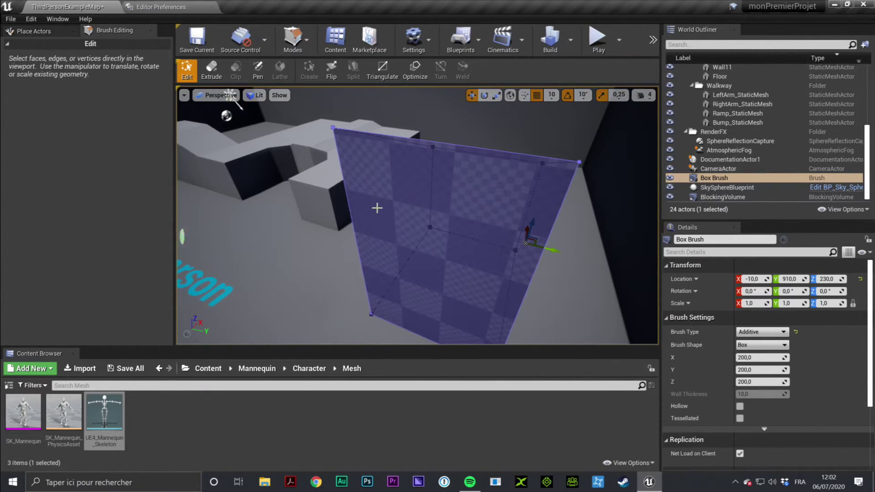
# - Frame the Box Brush, then place a Sphere geometry brush (radius 256) right beside it
pyautogui.press('f')
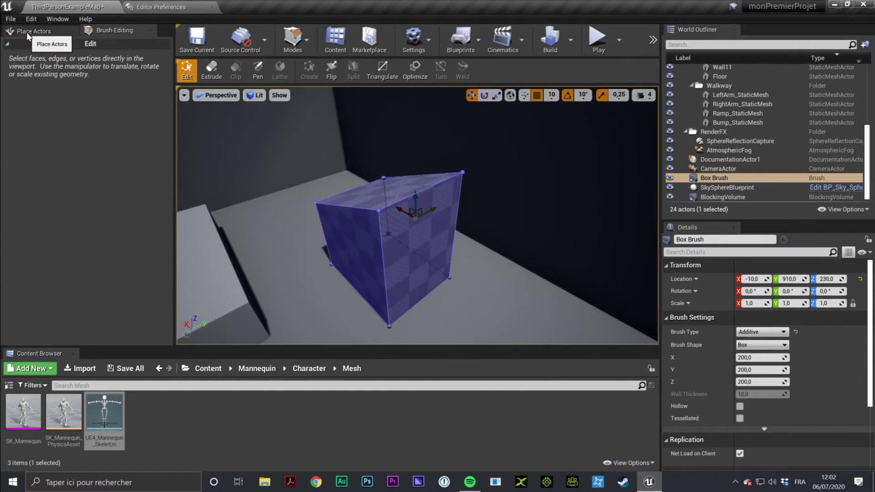
pyautogui.click(28, 33)
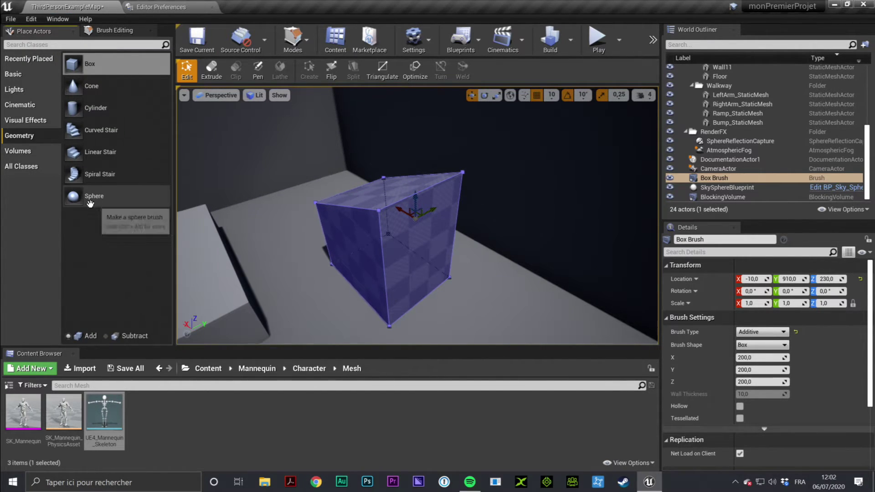
pyautogui.click(107, 196)
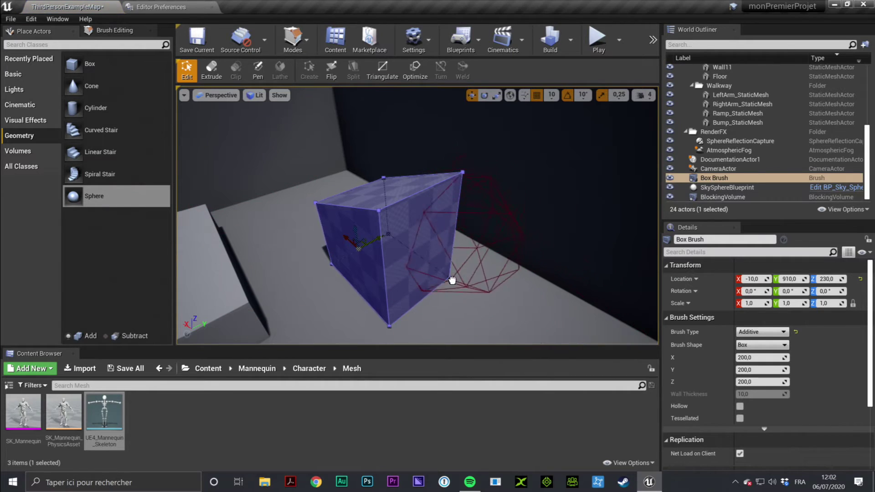
pyautogui.moveTo(106, 196); pyautogui.dragTo(451, 310)
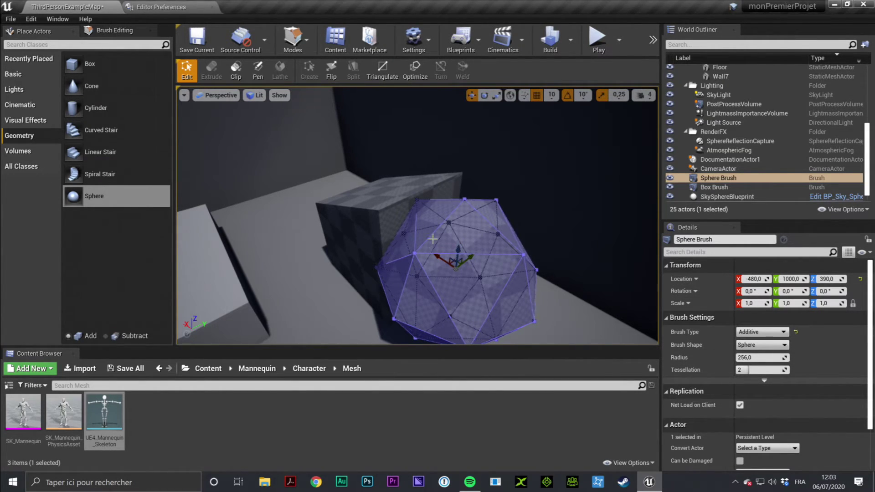
# - Raise the Sphere Brush's tessellation from 2 to 5 in Brush Settings
pyautogui.scroll(2, 501, 228)
pyautogui.scroll(2, 573, 261)
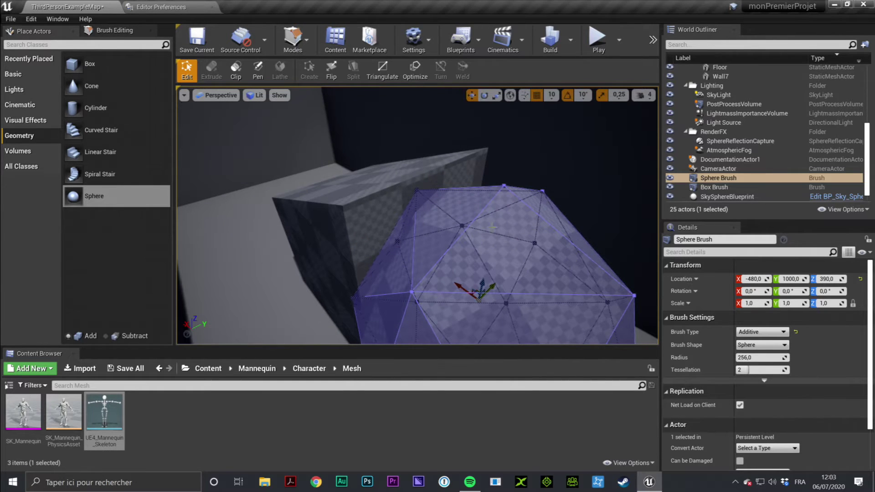
pyautogui.moveTo(498, 257); pyautogui.dragTo(501, 252, button='right')
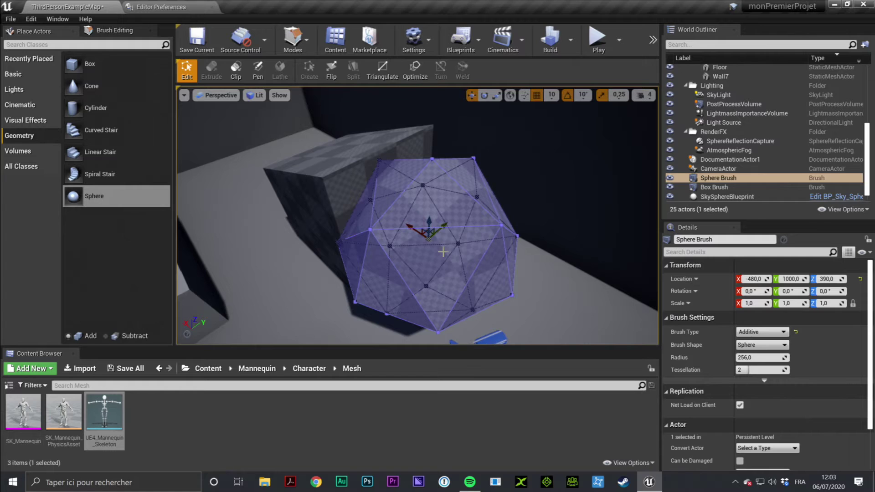
pyautogui.moveTo(752, 370); pyautogui.dragTo(775, 370)
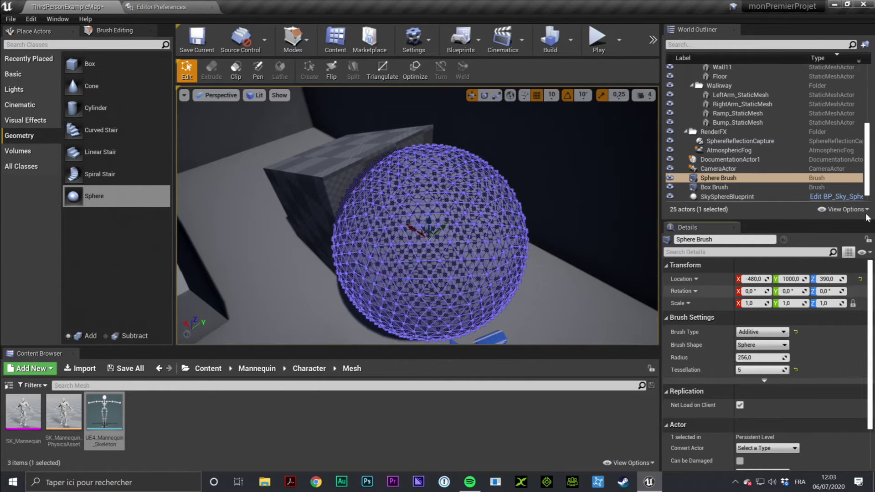
# - Reselect the Sphere Brush after Wall11 got selected by mistake
pyautogui.click(557, 226)
pyautogui.scroll(3, 556, 225)
pyautogui.scroll(3, 556, 226)
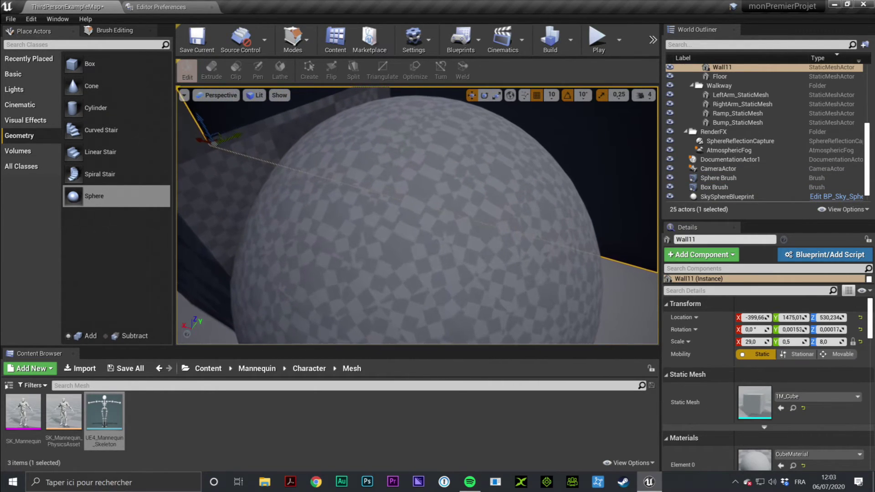
pyautogui.click(556, 226)
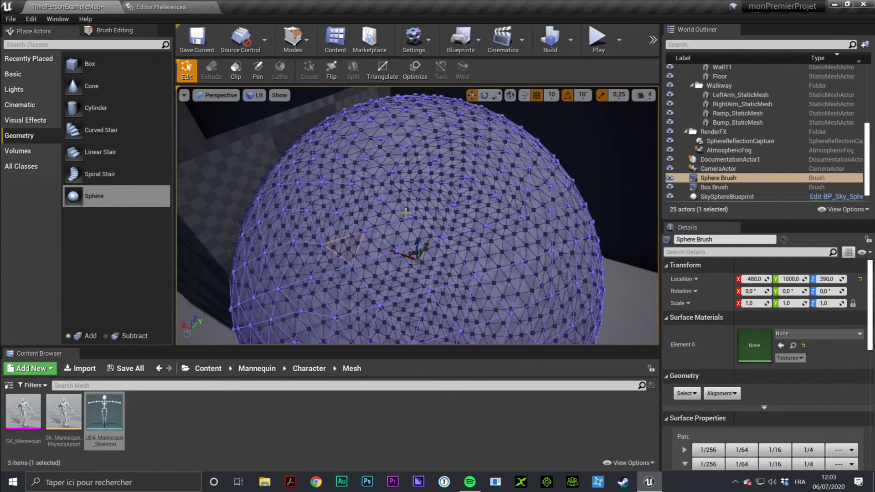
pyautogui.scroll(-5, 440, 246)
pyautogui.scroll(-3, 440, 246)
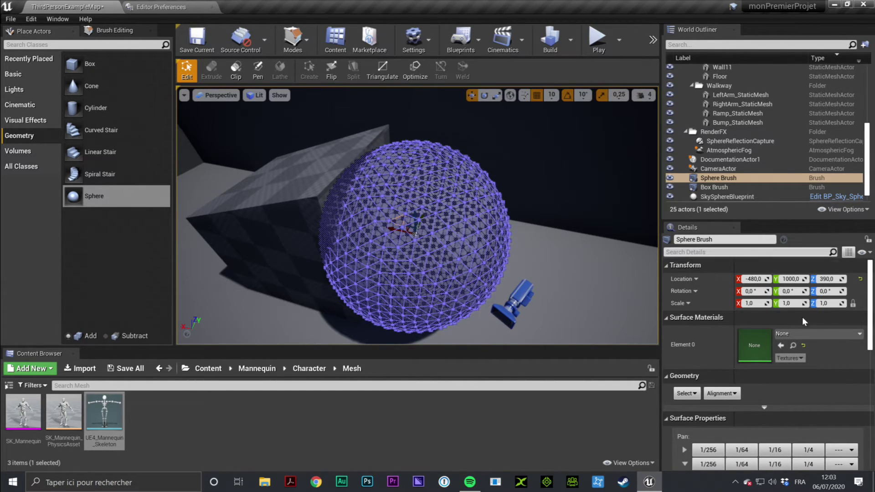
pyautogui.scroll(-3, 800, 334)
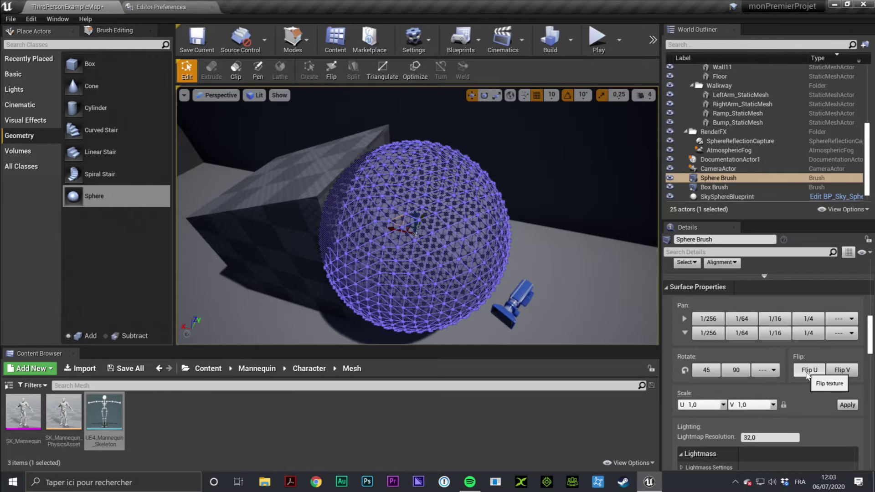
pyautogui.scroll(-3, 805, 373)
pyautogui.scroll(-2, 806, 372)
# - Set the Sphere Brush's tessellation back to 2
pyautogui.scroll(-1, 805, 372)
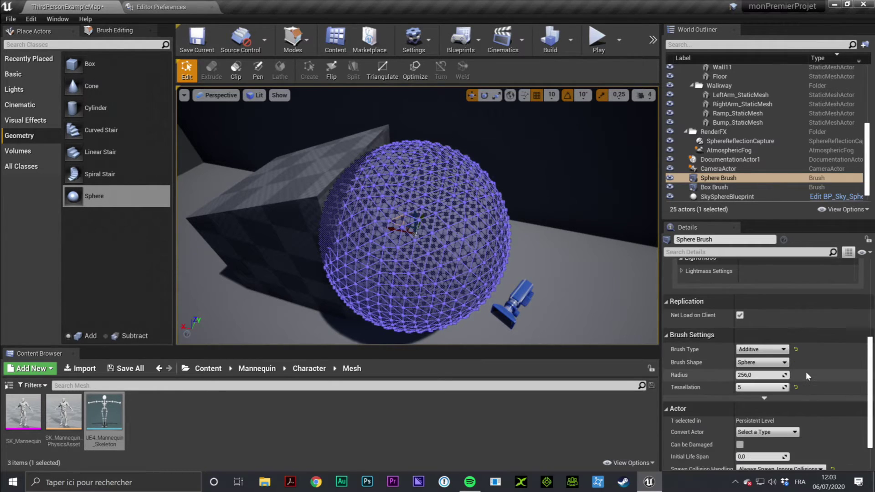
pyautogui.click(752, 387)
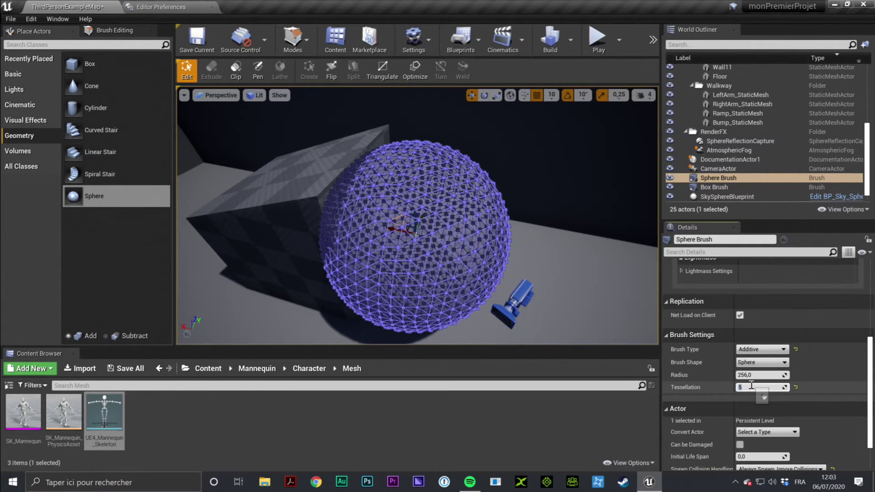
pyautogui.write('2')
pyautogui.press('Return')
# - Expand the advanced options under Brush Settings
pyautogui.scroll(-2, 765, 364)
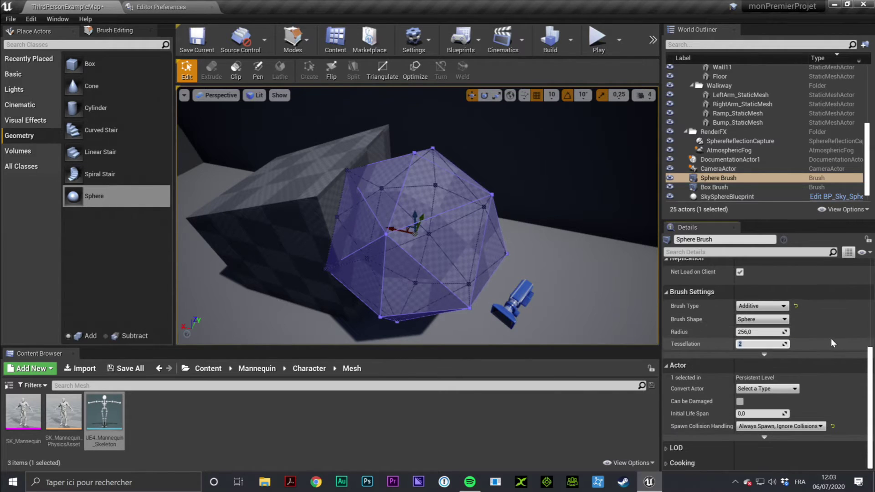
pyautogui.click(763, 356)
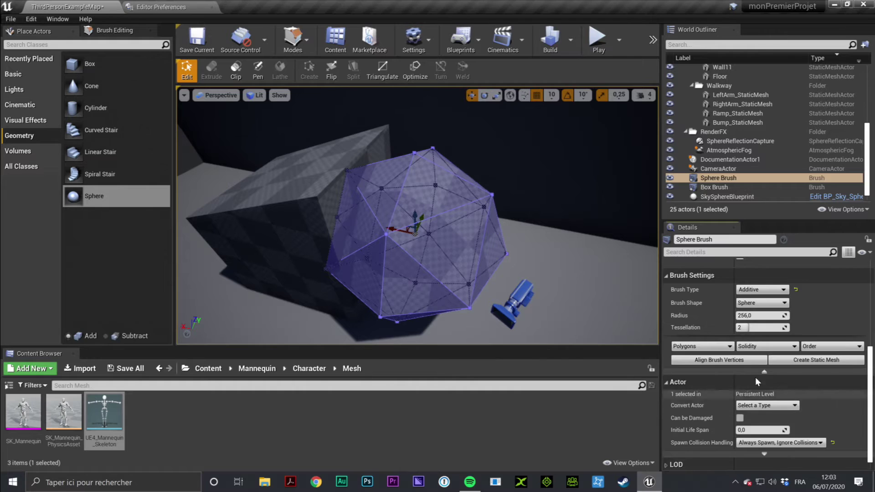
pyautogui.scroll(2, 755, 376)
pyautogui.scroll(2, 752, 371)
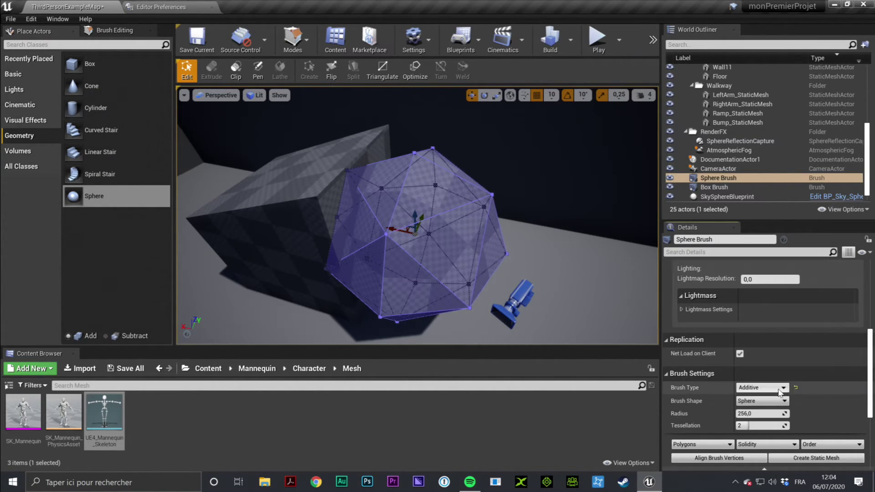
# - Make the Sphere Brush subtractive and move it into the box's corner
pyautogui.click(760, 388)
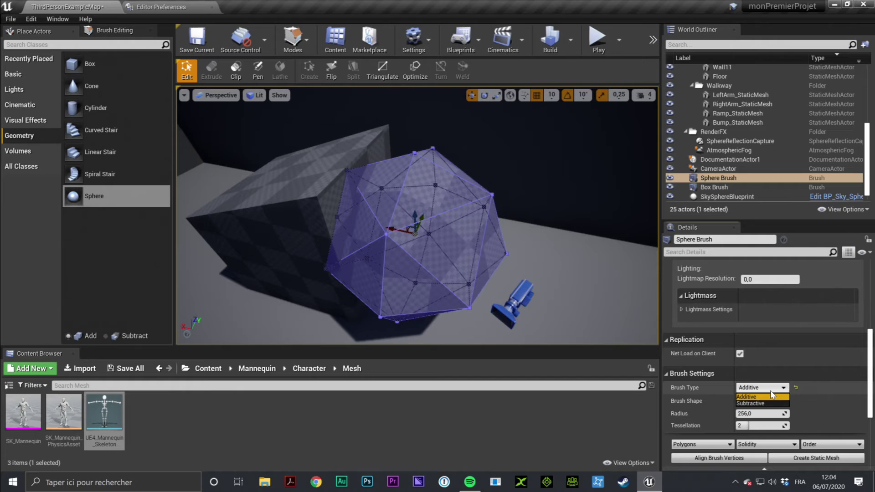
pyautogui.click(751, 404)
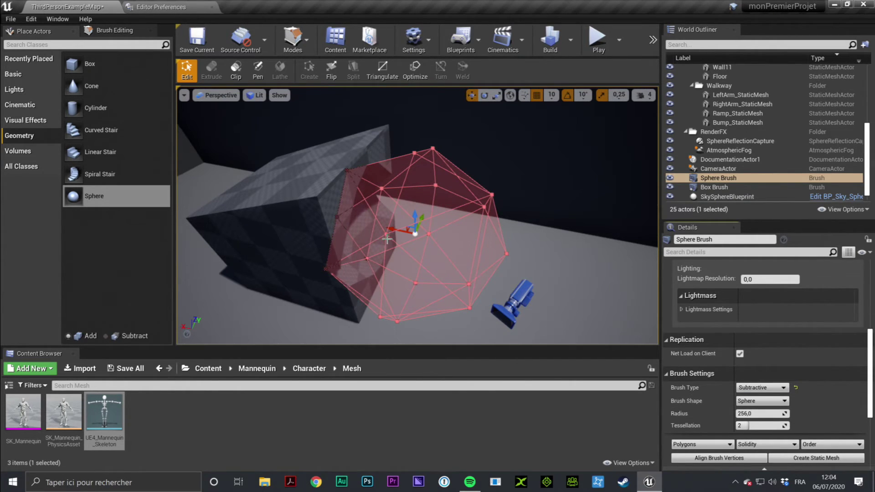
pyautogui.moveTo(395, 230); pyautogui.dragTo(367, 220)
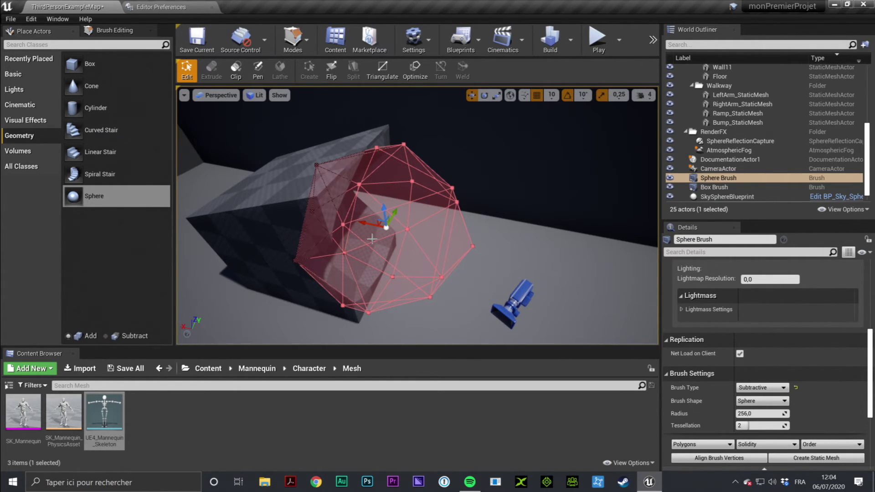
# - Deselect the sphere and view the rounded hollow it carves into the box
pyautogui.moveTo(317, 135); pyautogui.dragTo(317, 134, button='right')
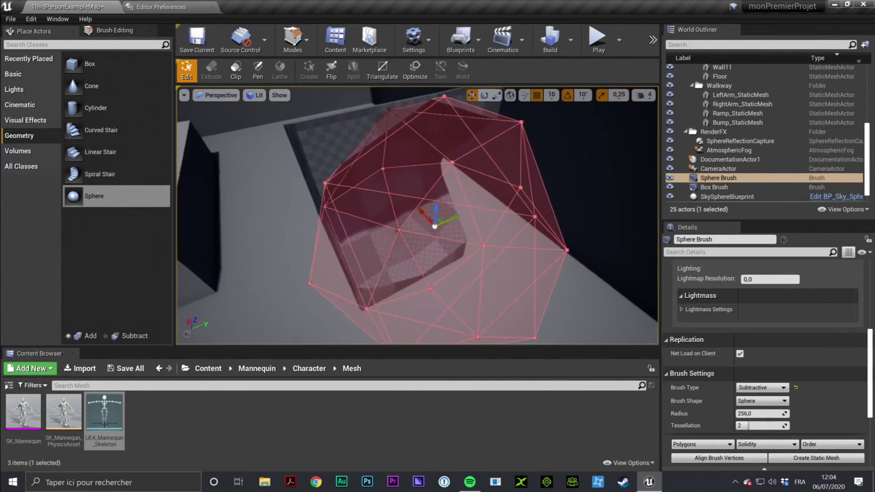
pyautogui.moveTo(318, 135); pyautogui.dragTo(445, 198, button='right')
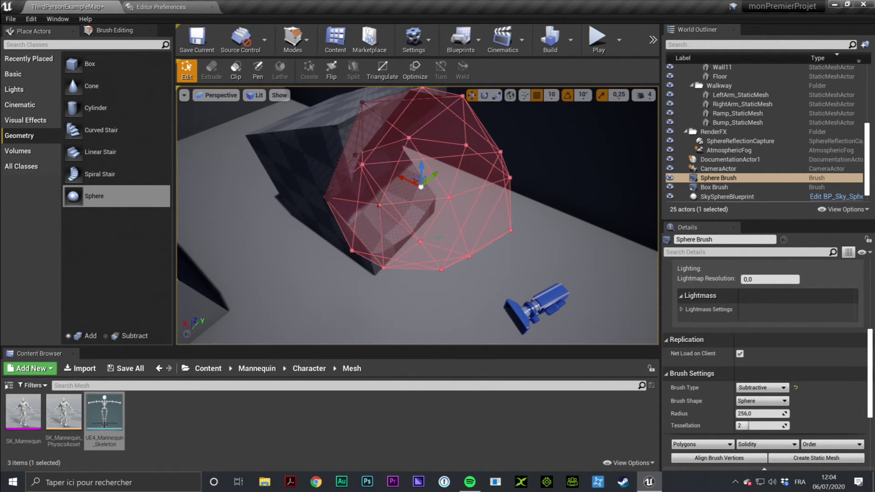
pyautogui.moveTo(341, 216); pyautogui.dragTo(341, 216, button='right')
pyautogui.moveTo(428, 179); pyautogui.dragTo(398, 168, button='right')
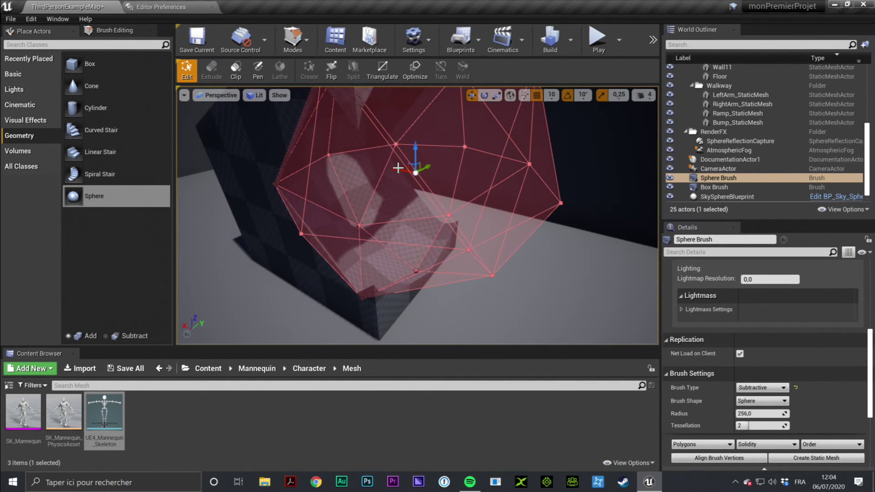
pyautogui.click(579, 284)
pyautogui.moveTo(579, 284); pyautogui.dragTo(527, 268, button='right')
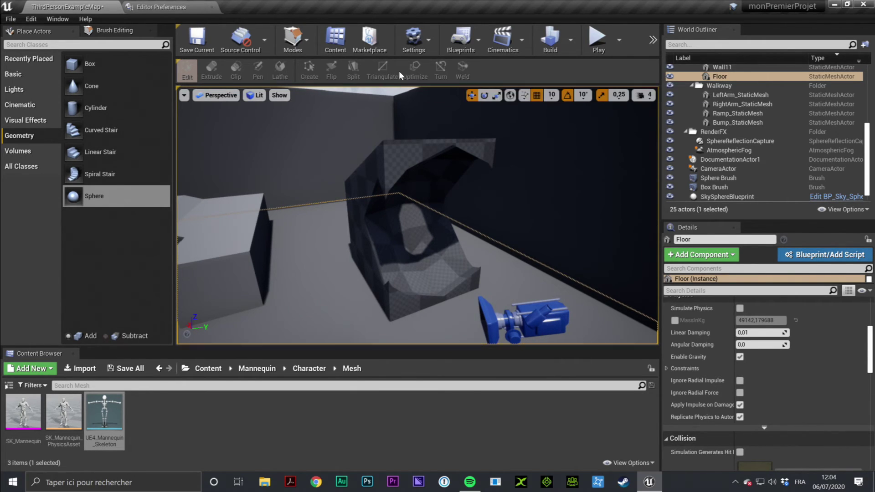
# - Start Play In Editor from the main toolbar to test the level
pyautogui.click(600, 41)
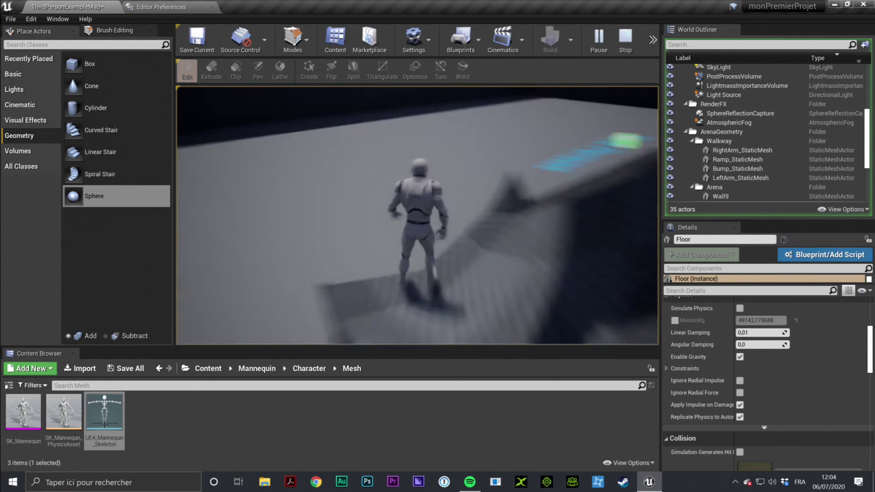
# - Run the mannequin forward, stop play with Esc, and look at the carved box
pyautogui.press('w')
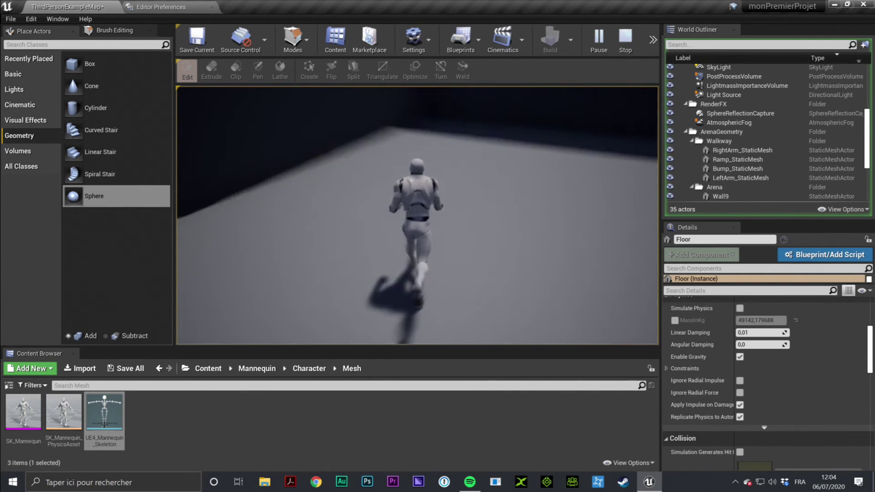
pyautogui.press('Escape')
pyautogui.moveTo(457, 216)
pyautogui.mouseDown(button='right')
pyautogui.moveTo(274, 277)
pyautogui.moveTo(265, 189)
pyautogui.mouseUp(button='right')
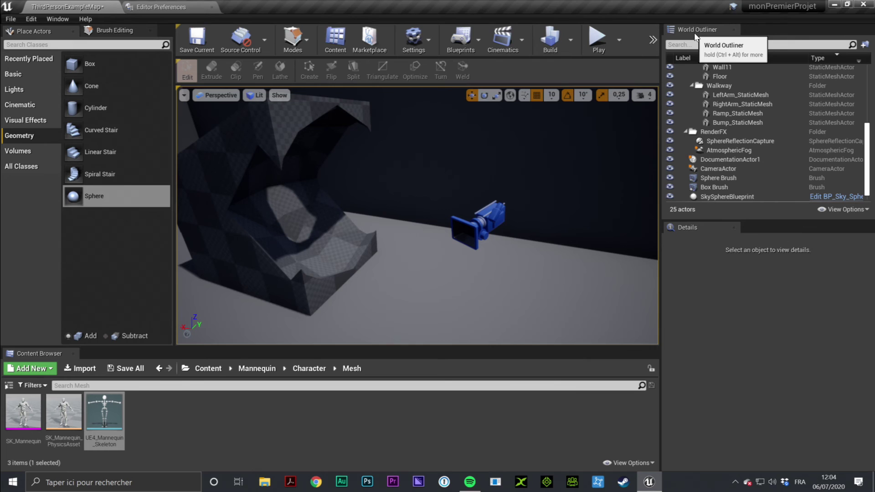
# - Drag the subtractive Sphere Brush along X out of the box onto the camera actor
pyautogui.click(726, 181)
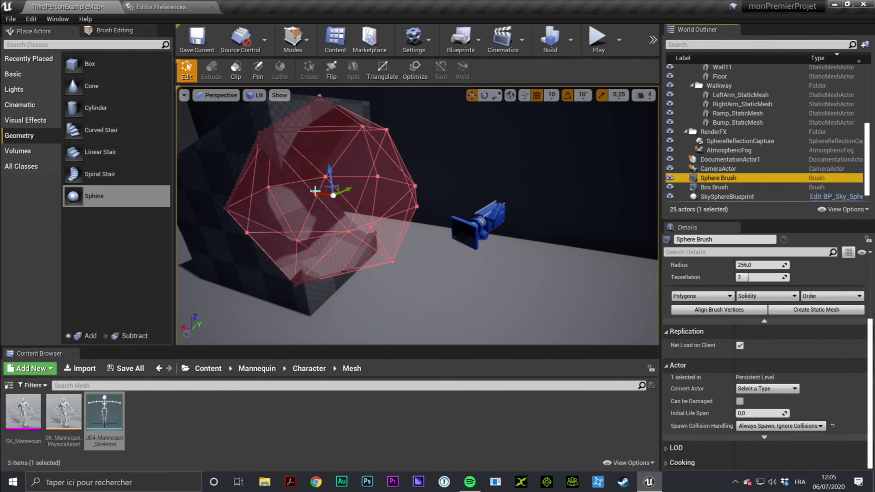
pyautogui.moveTo(318, 191); pyautogui.dragTo(318, 191, button='right')
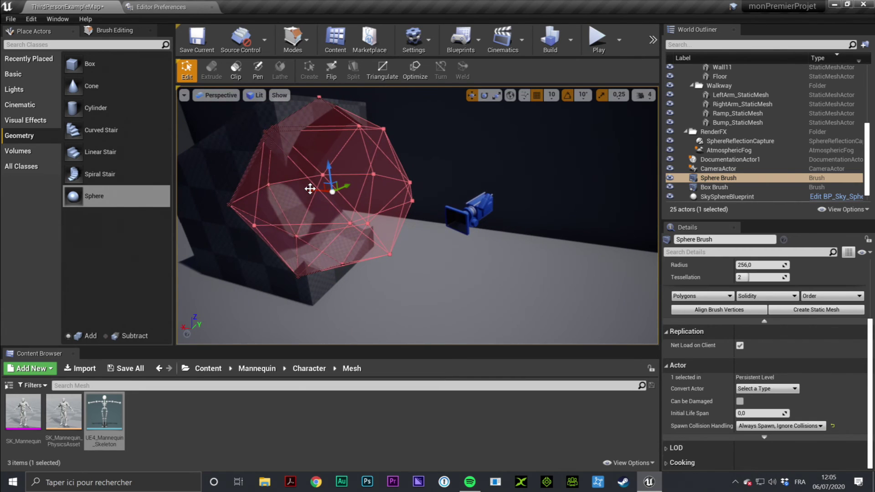
pyautogui.moveTo(318, 191); pyautogui.dragTo(440, 205)
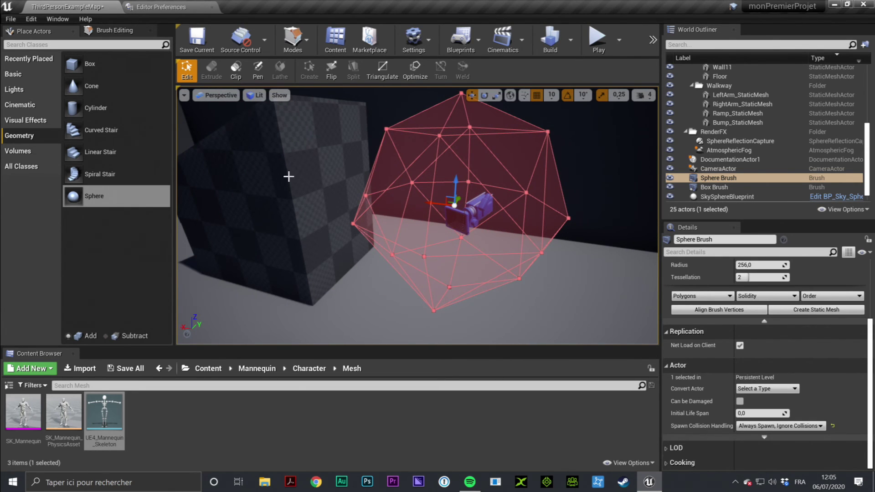
pyautogui.moveTo(431, 202); pyautogui.dragTo(464, 204, button='right')
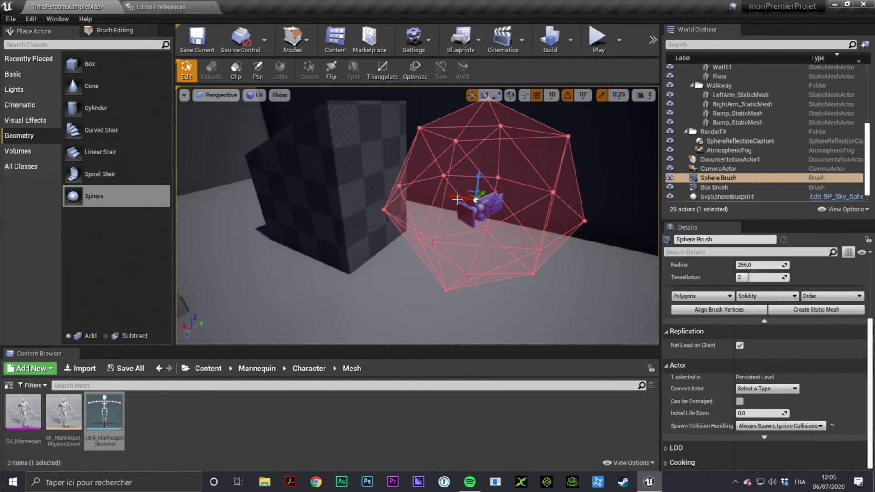